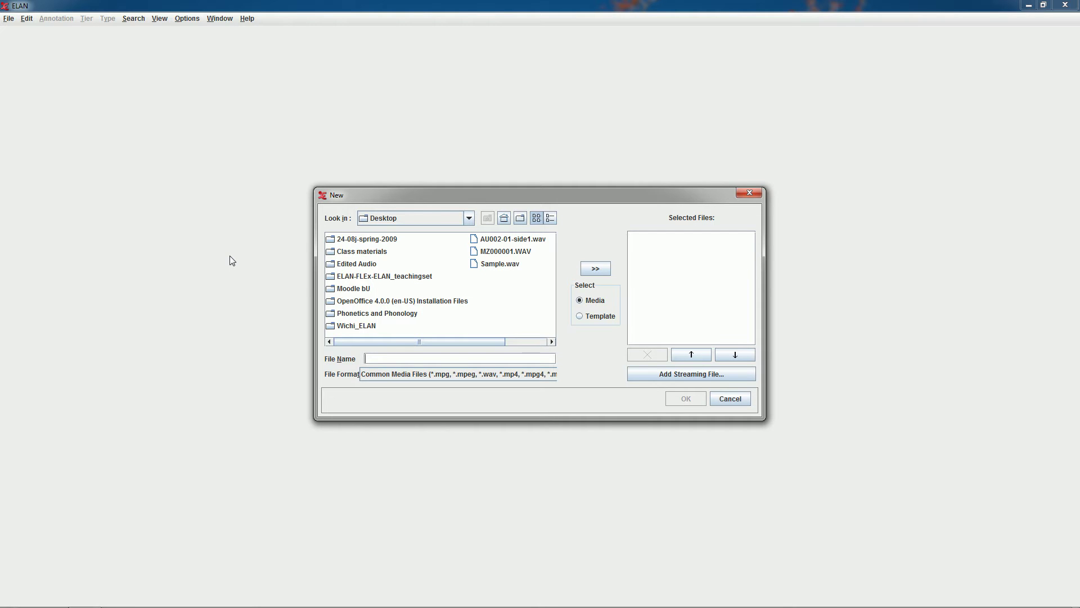
Step: Create a new annotation document from the media file Sample.wav and maximize its window
{"action": "left_click", "coordinate": [489, 264]}
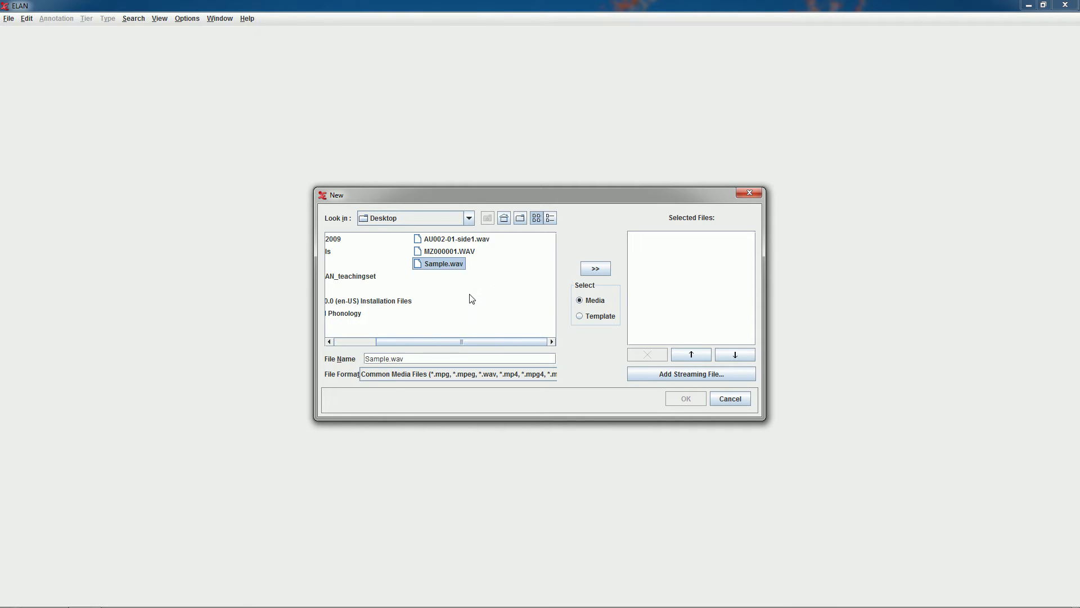
{"action": "left_click", "coordinate": [601, 271]}
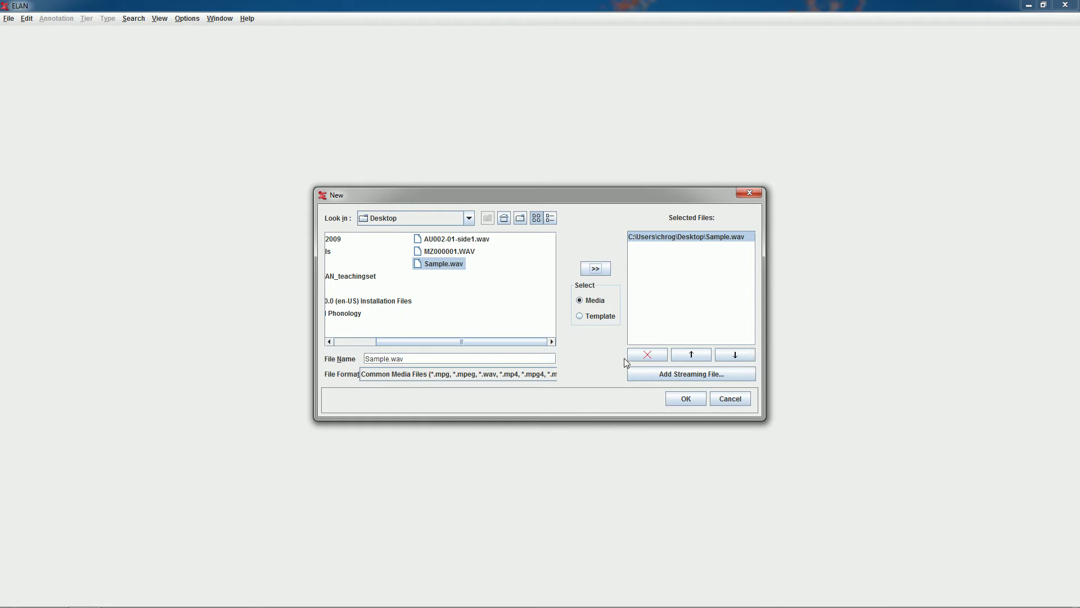
{"action": "left_click", "coordinate": [702, 401]}
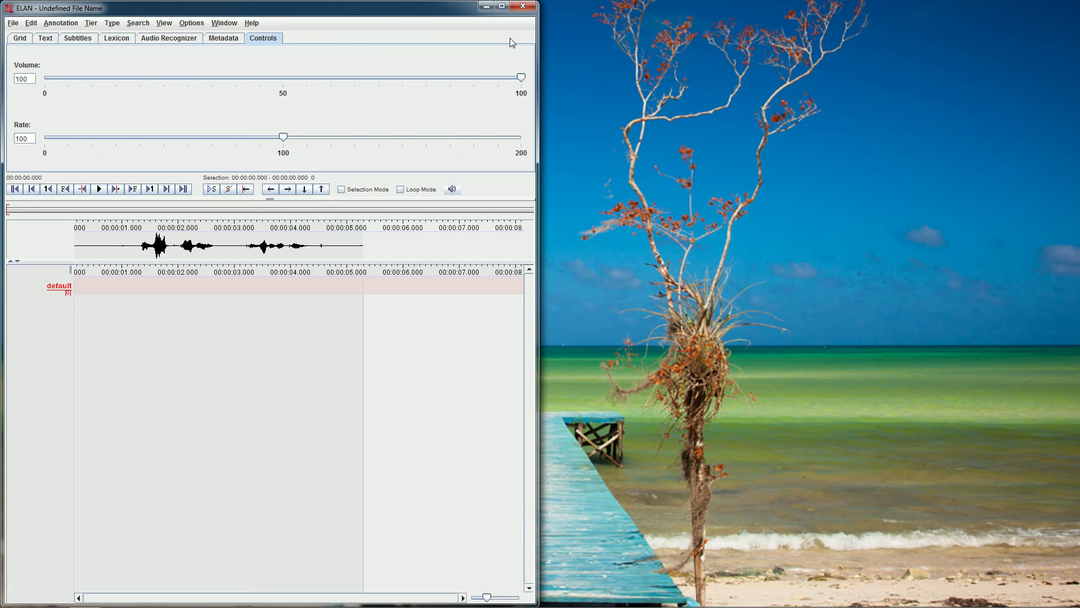
{"action": "left_click", "coordinate": [501, 6]}
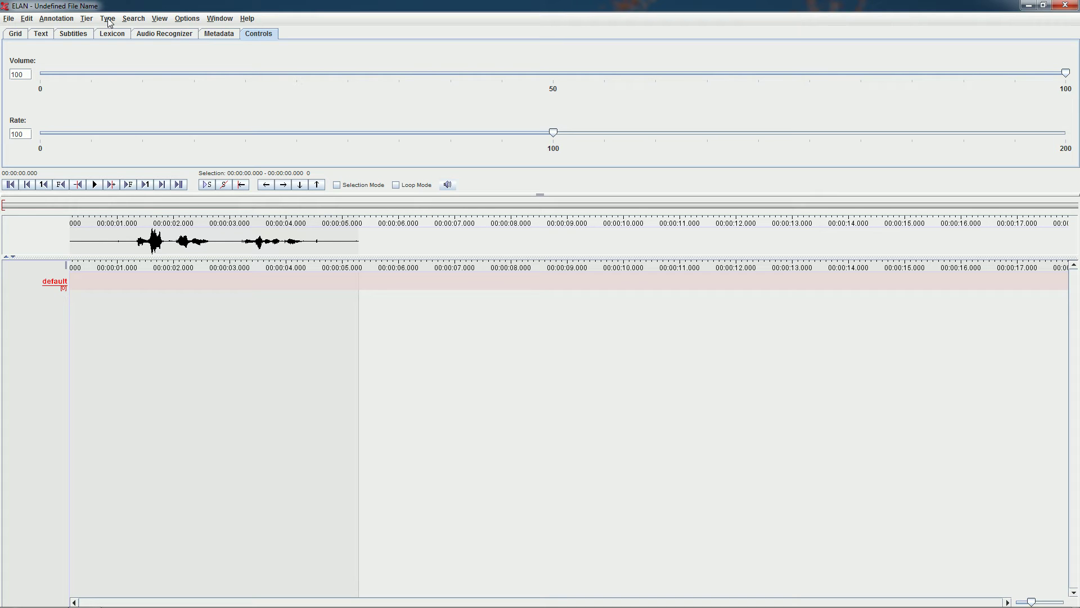
{"action": "left_click", "coordinate": [109, 19]}
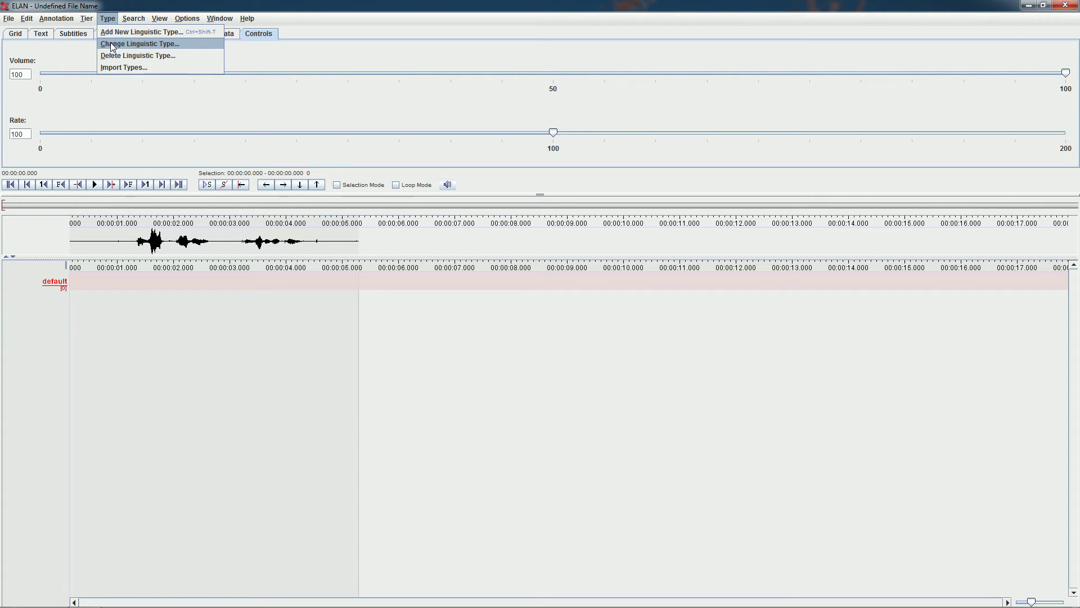
{"action": "left_click", "coordinate": [112, 45]}
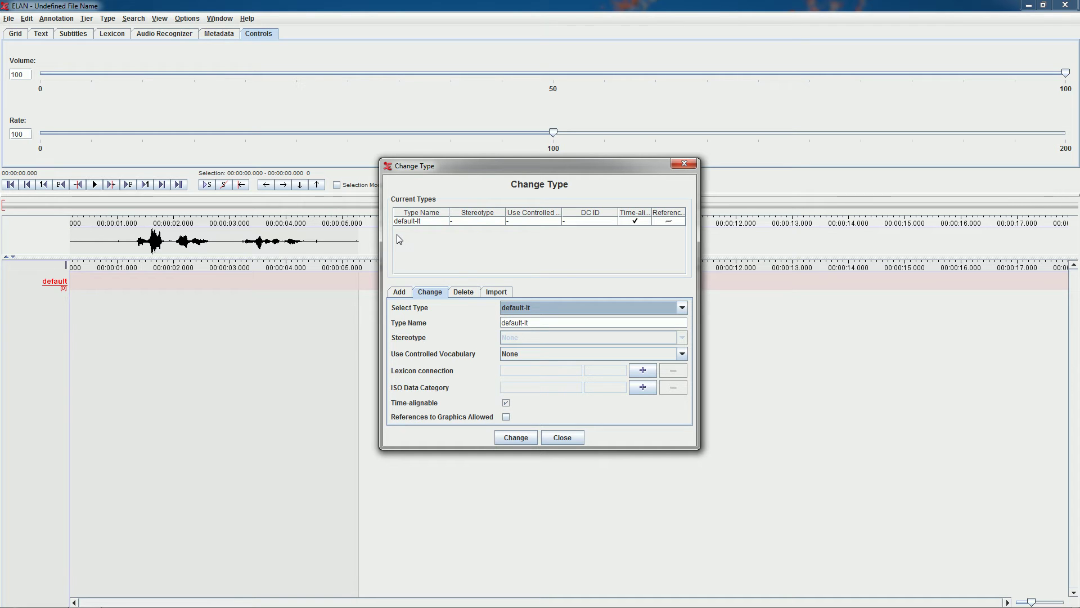
{"action": "left_click", "coordinate": [563, 439]}
Step: Rename the default-lt linguistic type as Source
{"action": "left_click", "coordinate": [107, 19]}
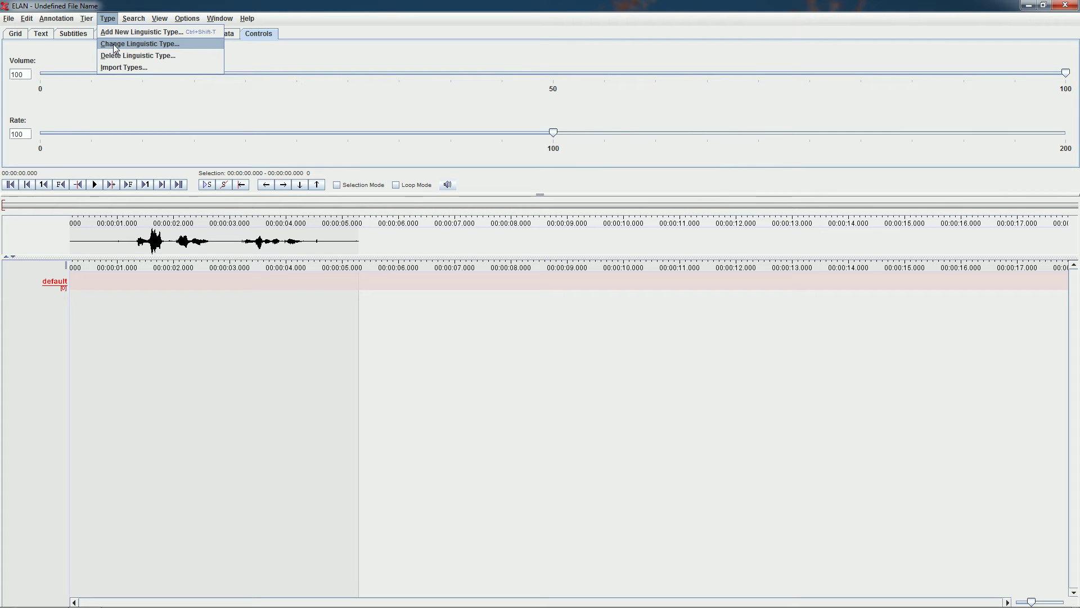
{"action": "left_click", "coordinate": [115, 44]}
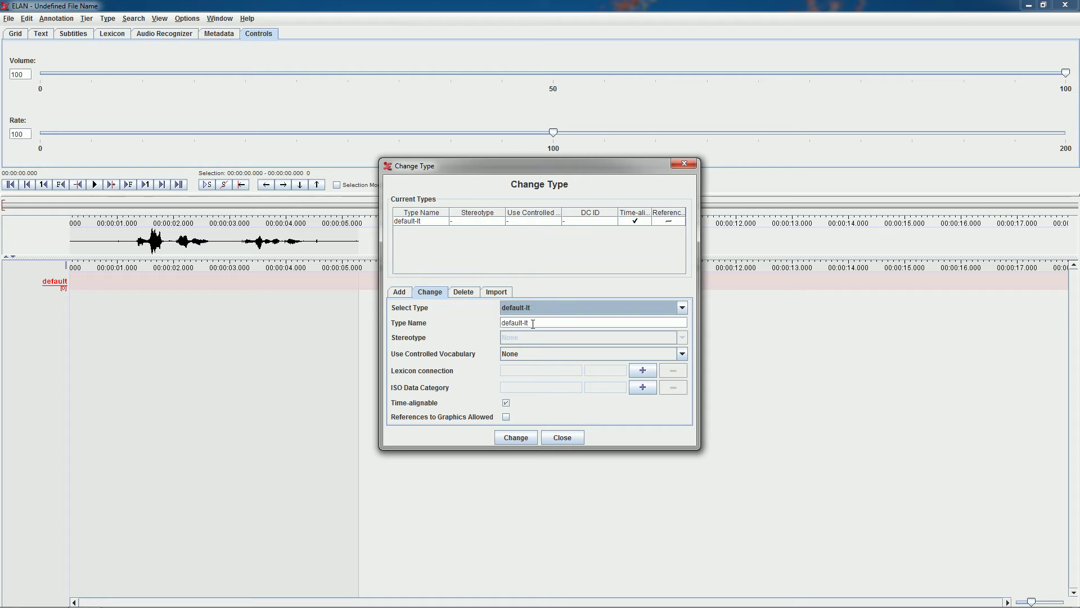
{"action": "left_click", "coordinate": [533, 324]}
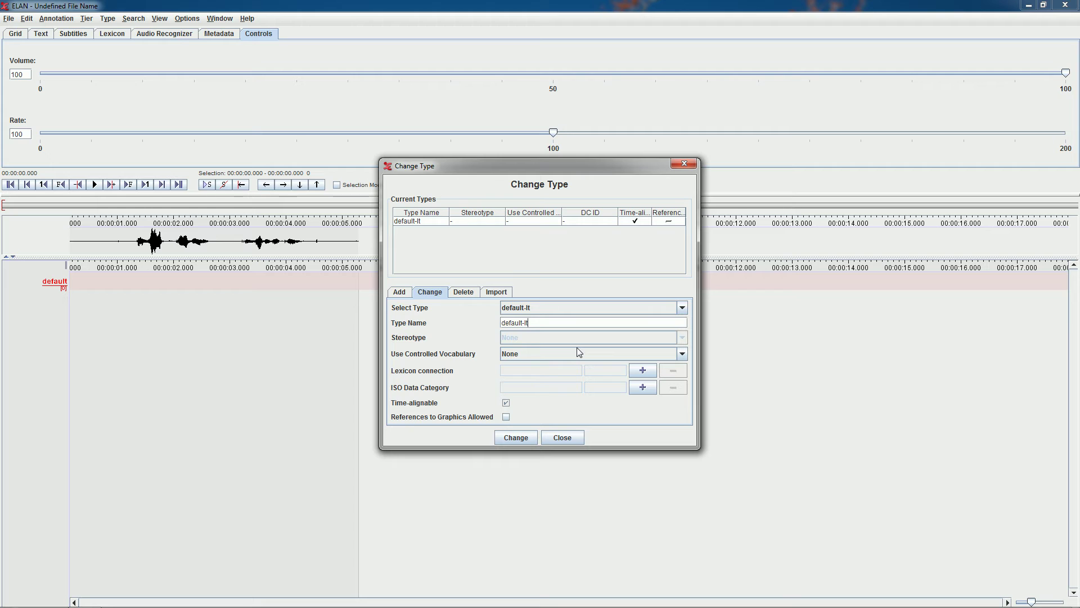
{"action": "key", "text": "BackSpace"}
{"action": "key", "text": "BackSpace"}
{"action": "key", "text": "BackSpace"}
{"action": "key", "text": "BackSpace"}
{"action": "key", "text": "BackSpace"}
{"action": "key", "text": "BackSpace"}
{"action": "key", "text": "BackSpace"}
{"action": "key", "text": "BackSpace"}
{"action": "key", "text": "BackSpace"}
{"action": "key", "text": "BackSpace"}
{"action": "type", "text": "Source"}
{"action": "left_click", "coordinate": [516, 438]}
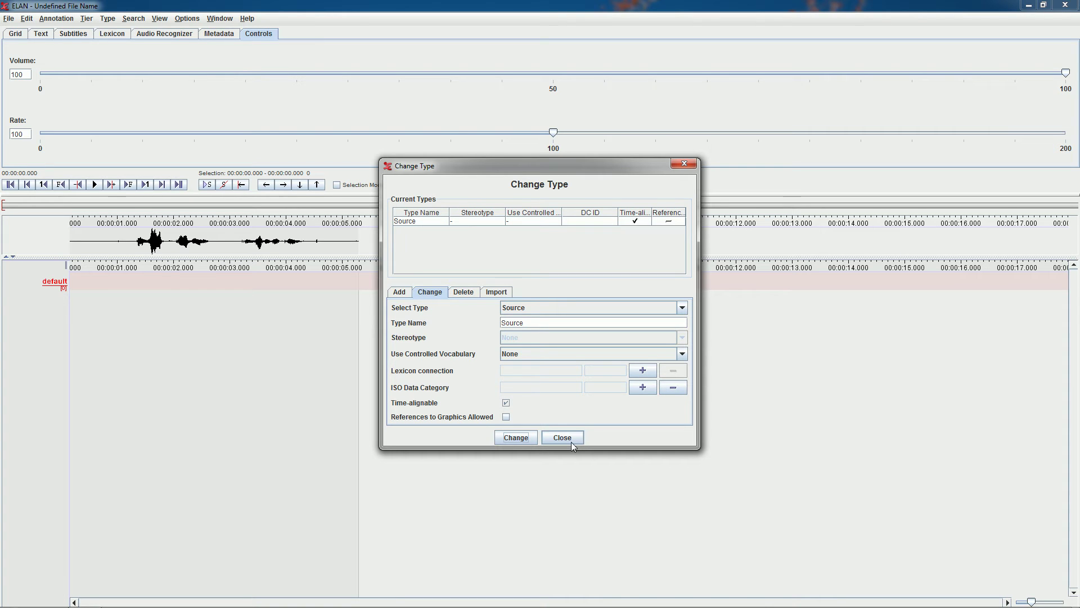
Step: Add a linguistic type named Word with the Included In stereotype
{"action": "left_click", "coordinate": [406, 294]}
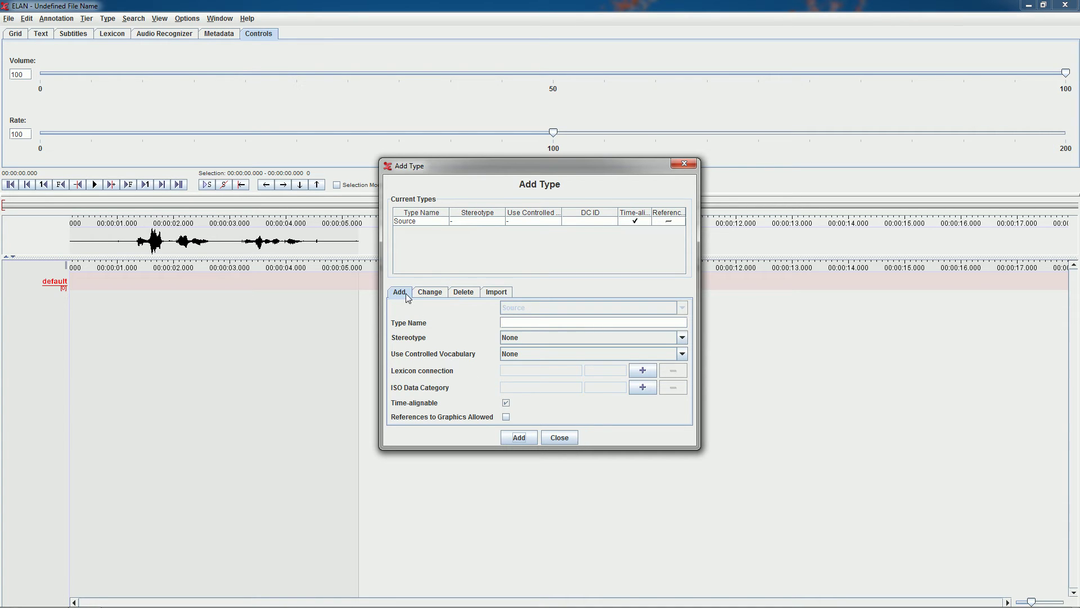
{"action": "left_click", "coordinate": [515, 325]}
{"action": "type", "text": "word"}
{"action": "type", "text": "W"}
{"action": "left_click", "coordinate": [528, 338]}
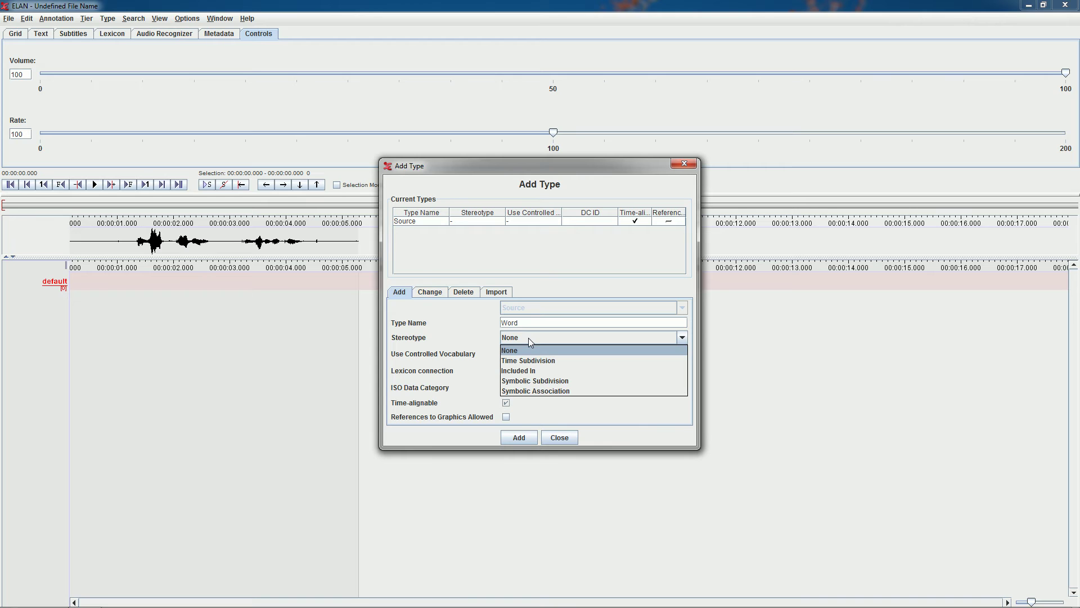
{"action": "left_click", "coordinate": [528, 371]}
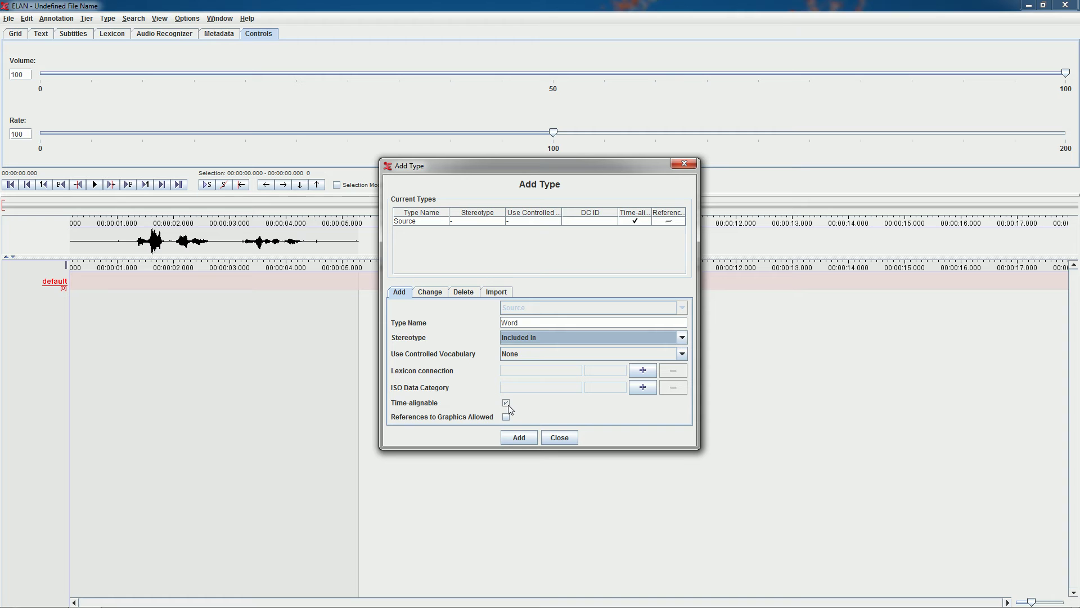
{"action": "left_click", "coordinate": [519, 437]}
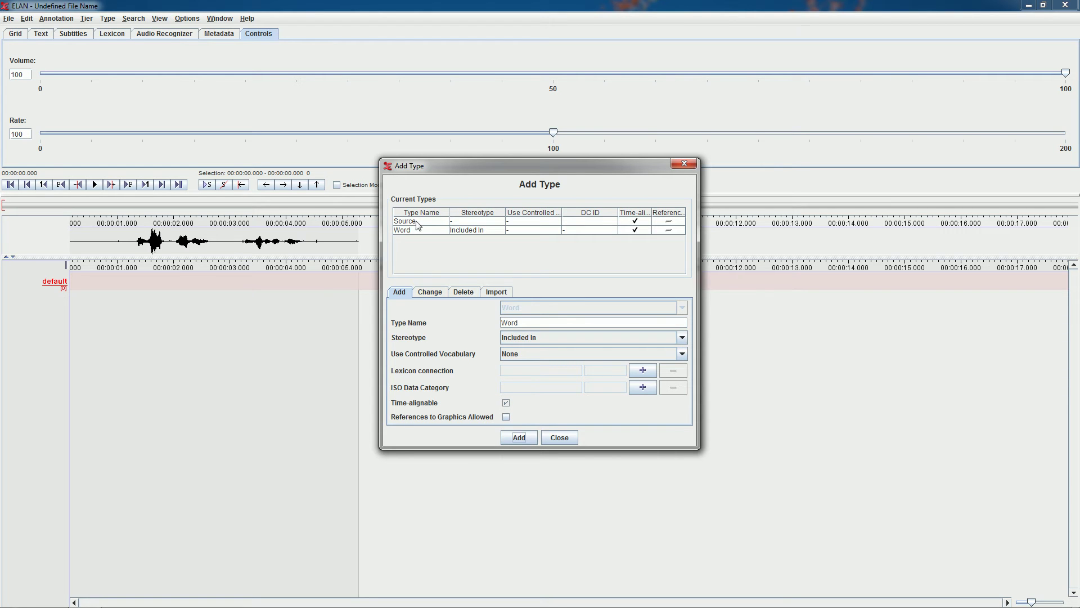
Step: Add a linguistic type named Meaning Group with the Symbolic Subdivision stereotype
{"action": "double_click", "coordinate": [544, 322]}
{"action": "type", "text": "M"}
{"action": "key", "text": "BackSpace"}
{"action": "type", "text": "Gro"}
{"action": "key", "text": "BackSpace"}
{"action": "key", "text": "BackSpace"}
{"action": "key", "text": "BackSpace"}
{"action": "type", "text": "Meaning Group"}
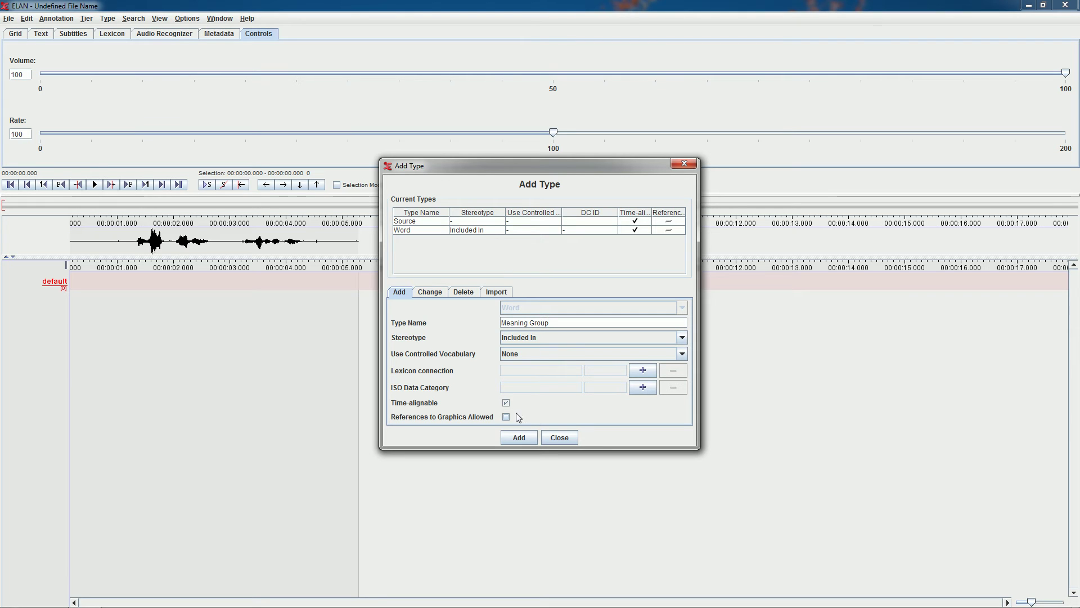
{"action": "left_click", "coordinate": [522, 340]}
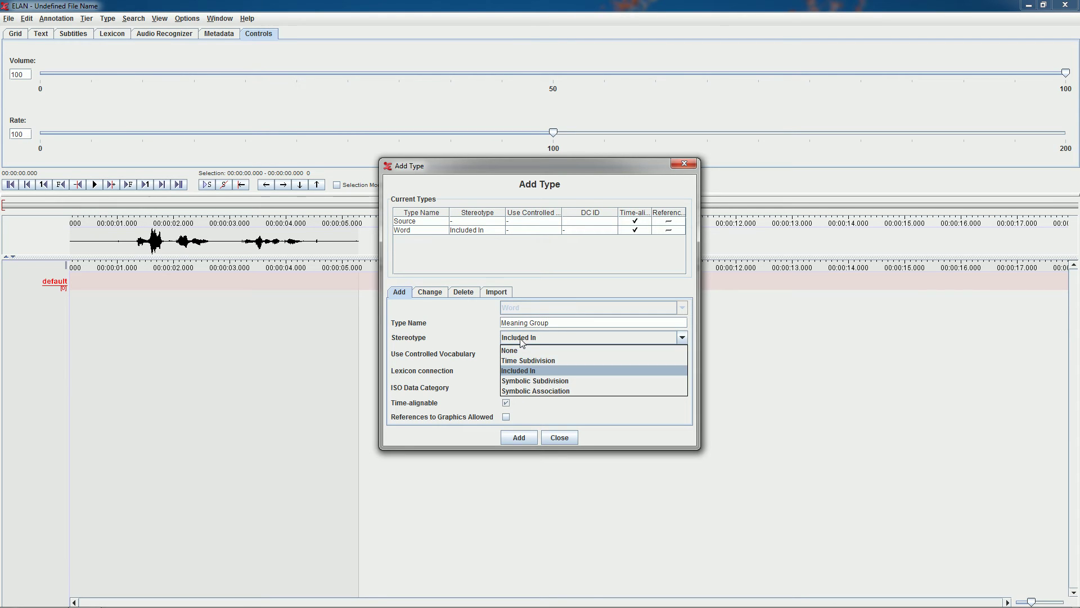
{"action": "left_click", "coordinate": [532, 383]}
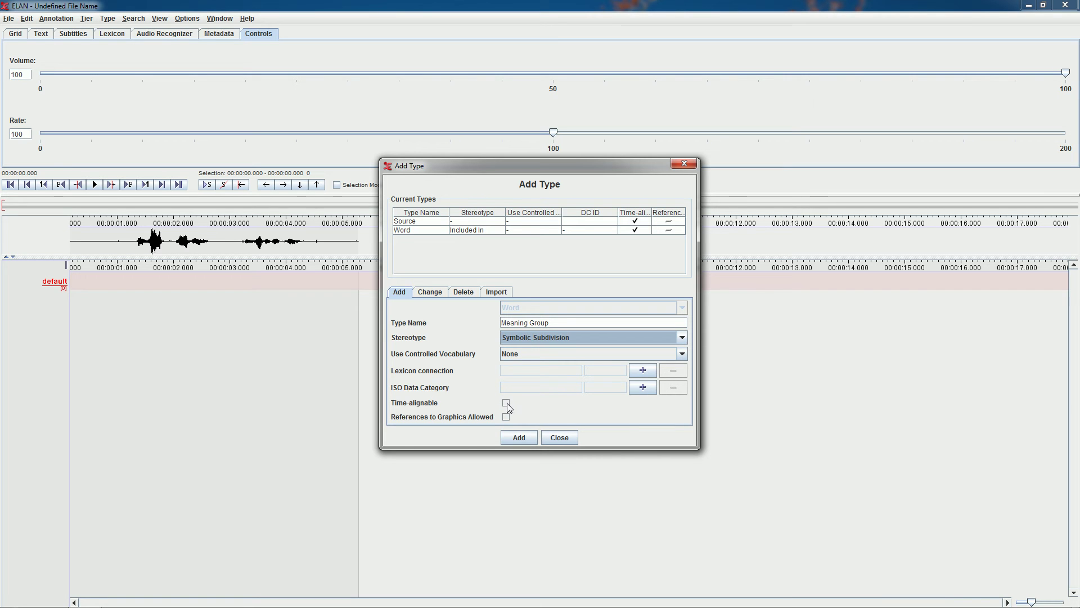
{"action": "left_click", "coordinate": [516, 437]}
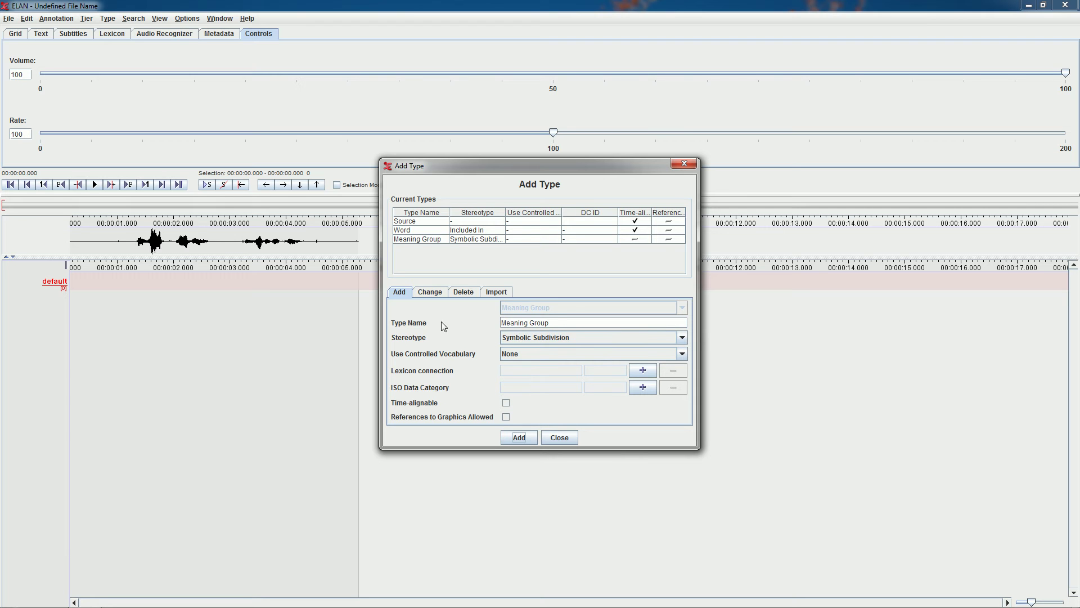
Step: Add a linguistic type named Gloss with the Symbolic Association stereotype and finish defining types
{"action": "left_click_drag", "start_coordinate": [557, 324], "coordinate": [497, 324]}
{"action": "type", "text": "Gloss"}
{"action": "left_click", "coordinate": [548, 340]}
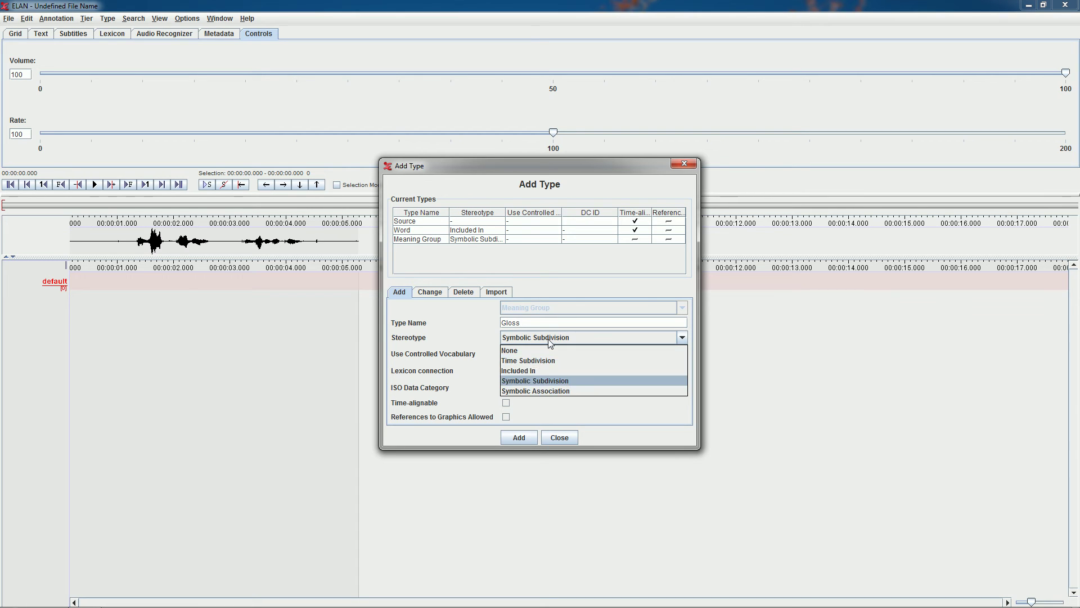
{"action": "left_click", "coordinate": [551, 391]}
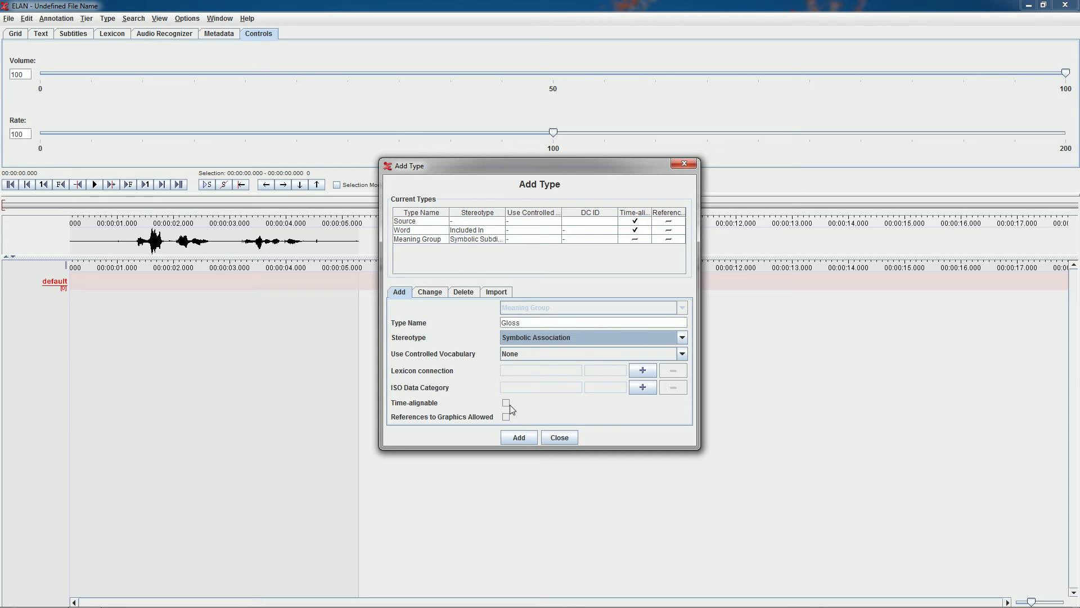
{"action": "left_click", "coordinate": [519, 437]}
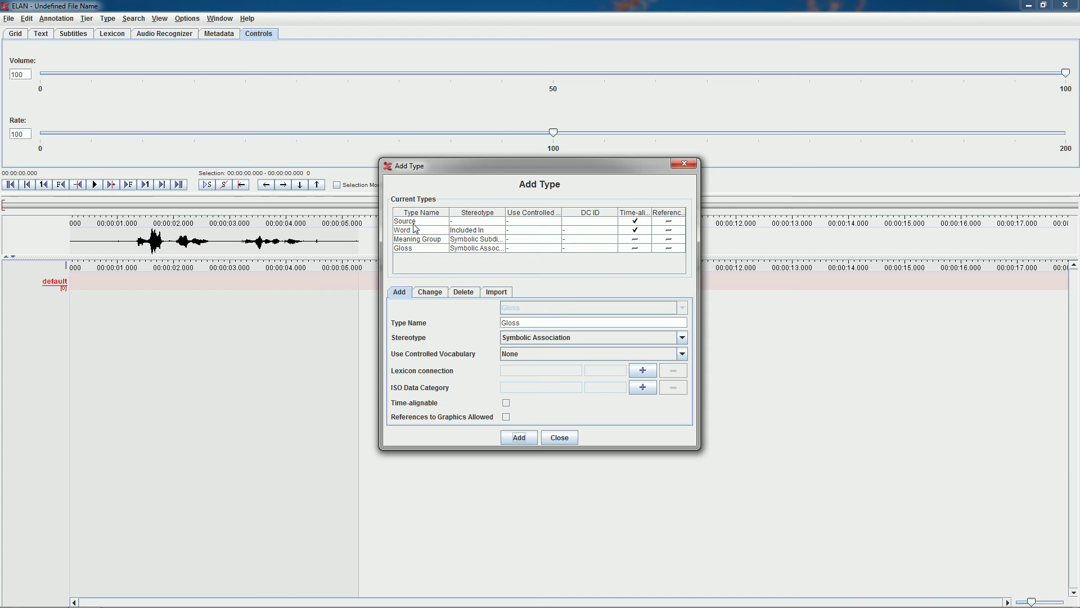
{"action": "left_click", "coordinate": [559, 438]}
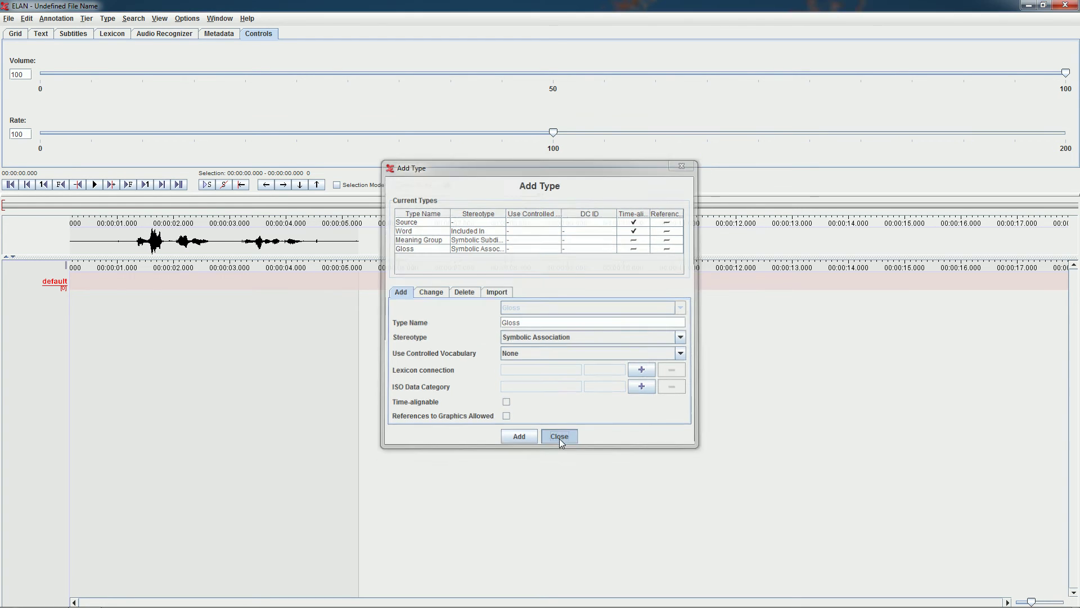
{"action": "left_click", "coordinate": [88, 20]}
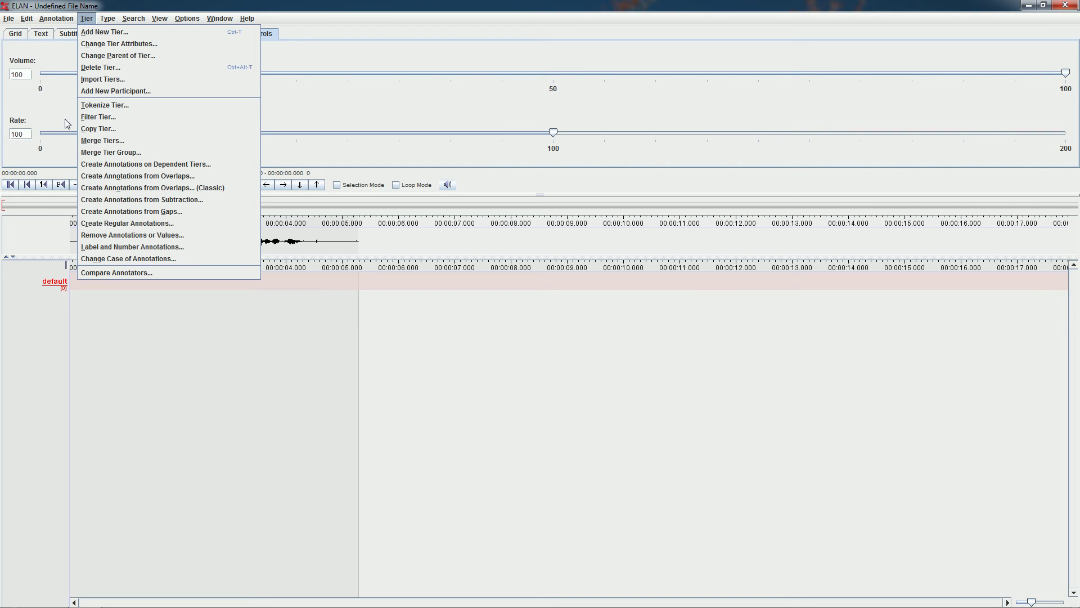
{"action": "left_click", "coordinate": [59, 288]}
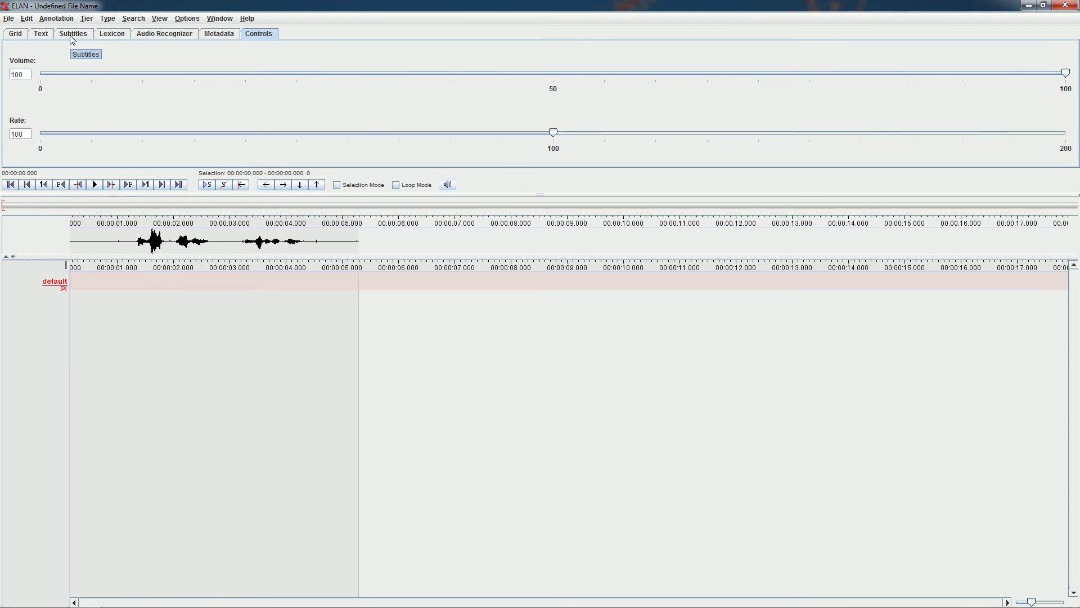
{"action": "left_click", "coordinate": [86, 19]}
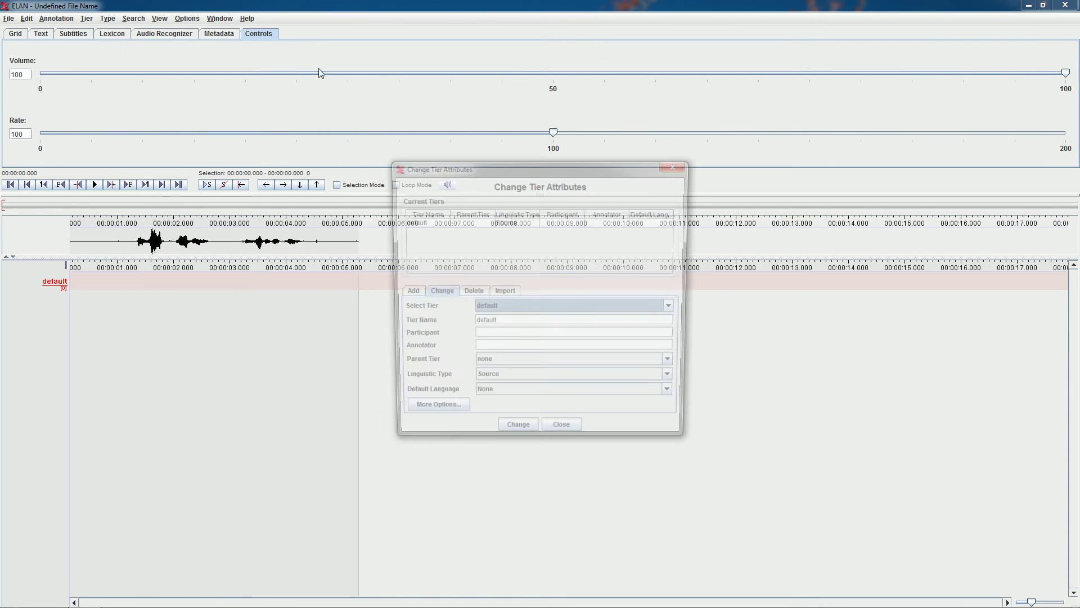
{"action": "left_click", "coordinate": [103, 44]}
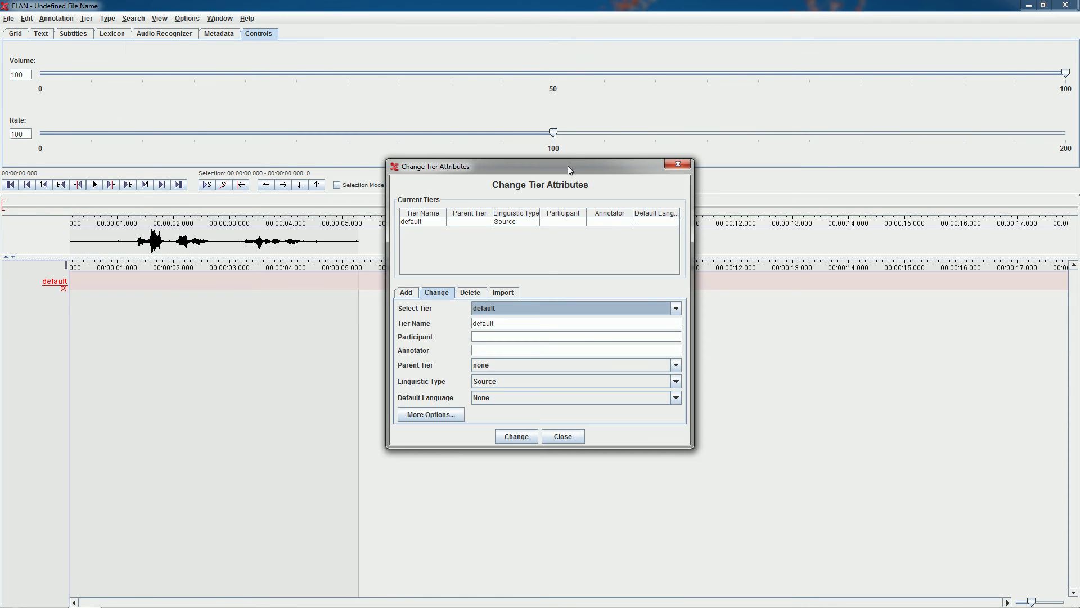
{"action": "left_click", "coordinate": [677, 164]}
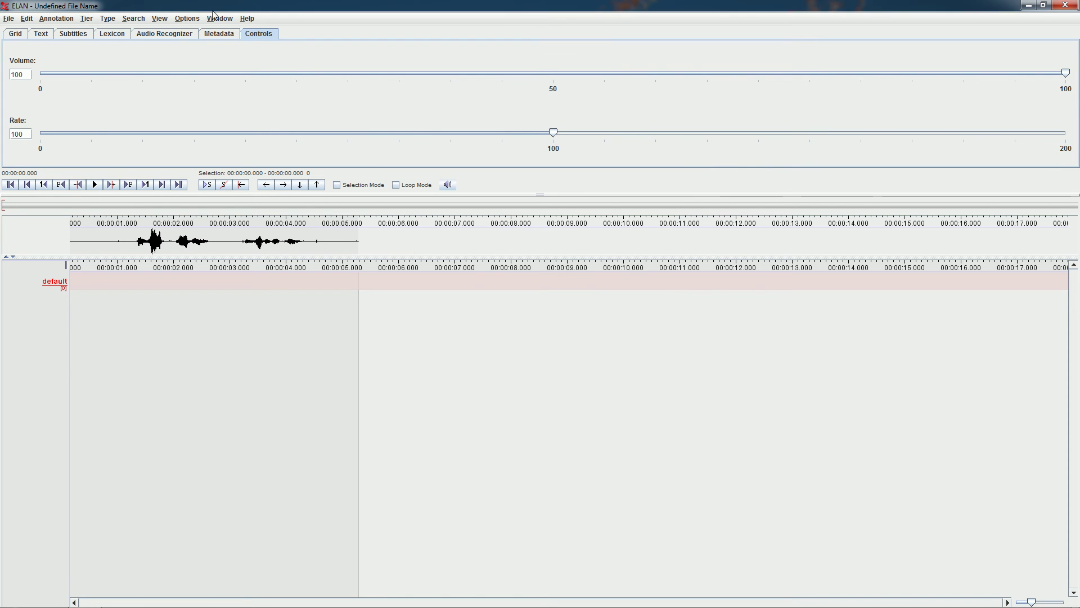
Step: Rename the default tier as Wichí and close the tier attributes
{"action": "left_click", "coordinate": [86, 18]}
{"action": "left_click", "coordinate": [100, 43]}
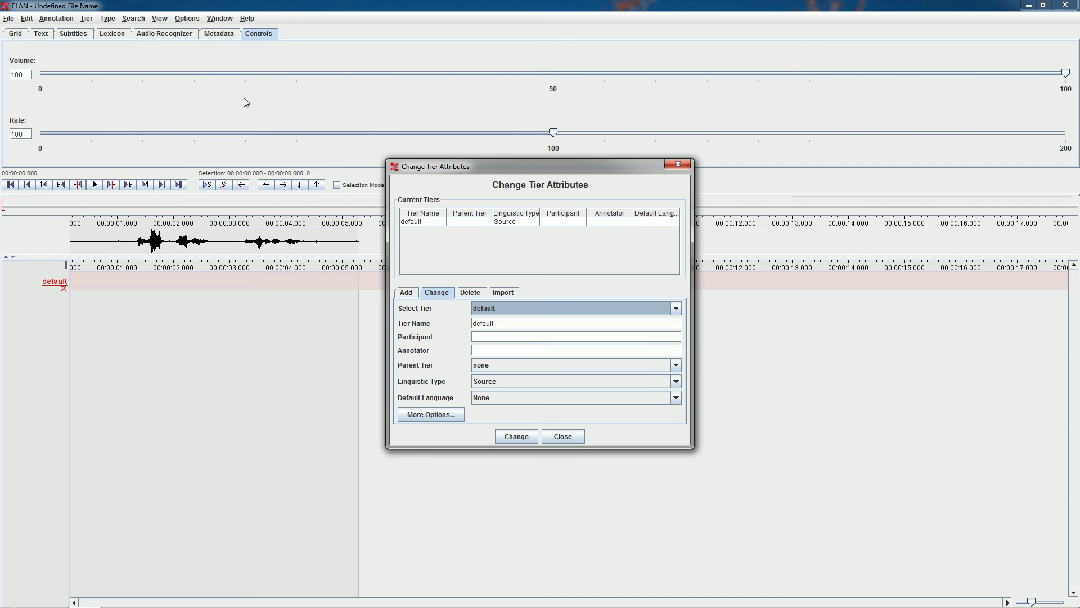
{"action": "key", "text": "Tab"}
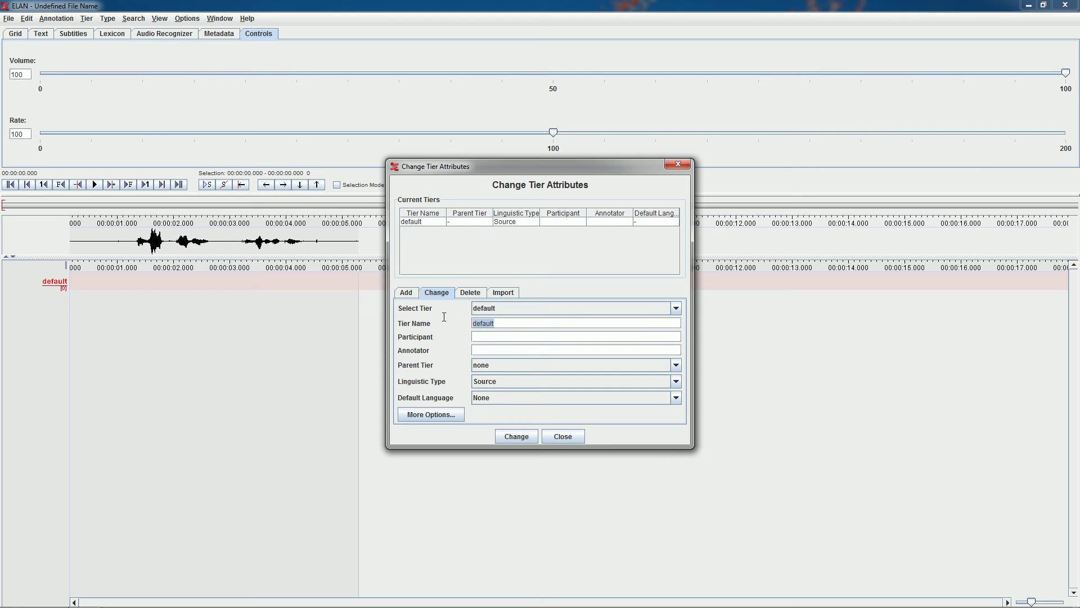
{"action": "type", "text": "Wichi"}
{"action": "key", "text": "BackSpace"}
{"action": "type", "text": "í"}
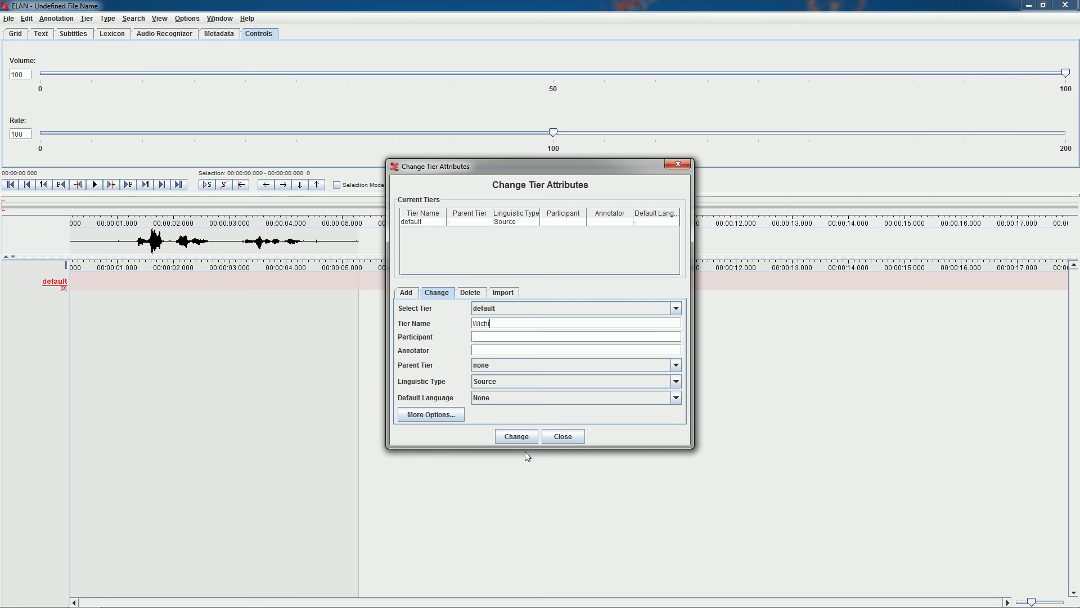
{"action": "left_click", "coordinate": [533, 438]}
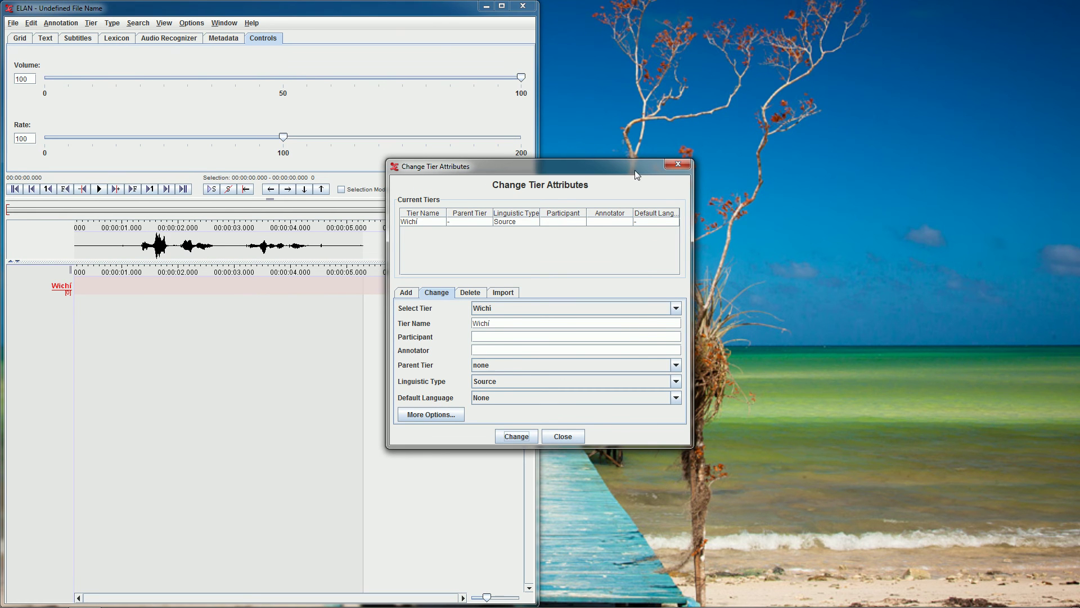
{"action": "left_click_drag", "start_coordinate": [635, 170], "coordinate": [790, 120]}
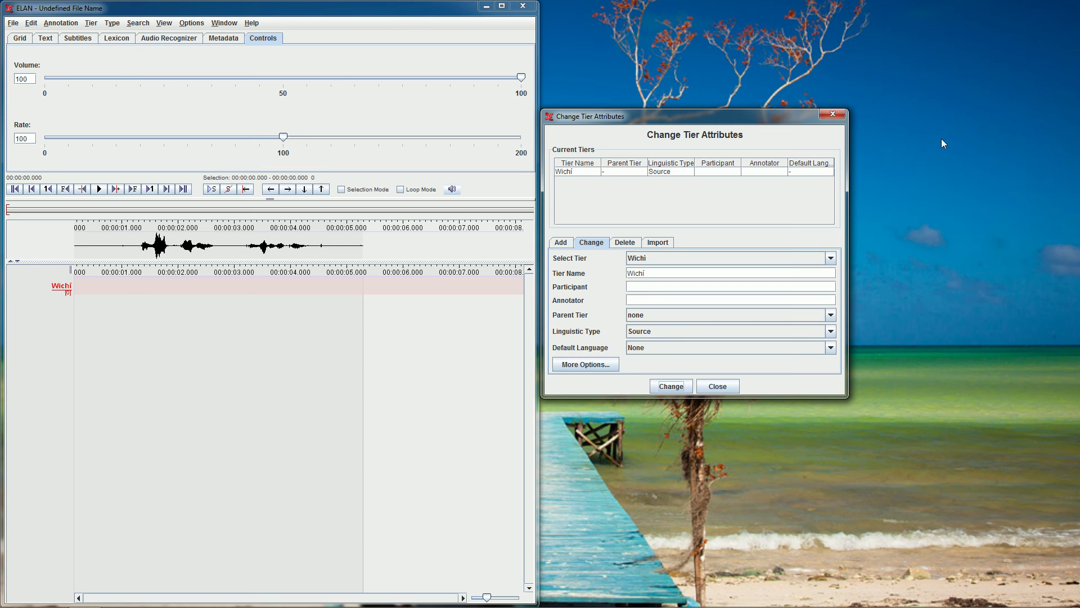
{"action": "left_click", "coordinate": [834, 115]}
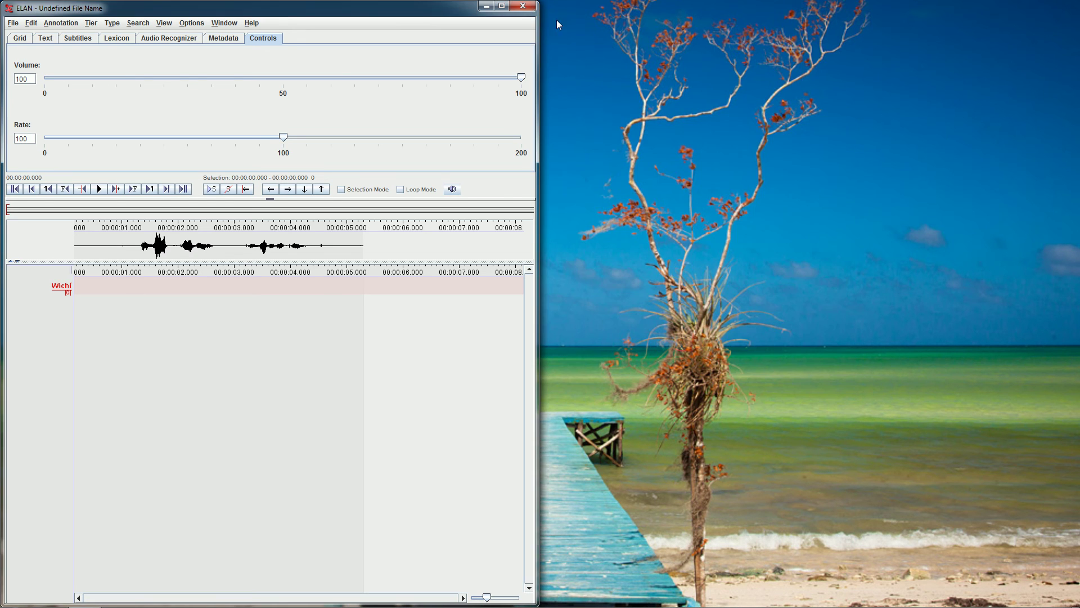
Step: Maximize the window and add a tier named Words with parent tier Wichí and linguistic type Word
{"action": "double_click", "coordinate": [504, 9]}
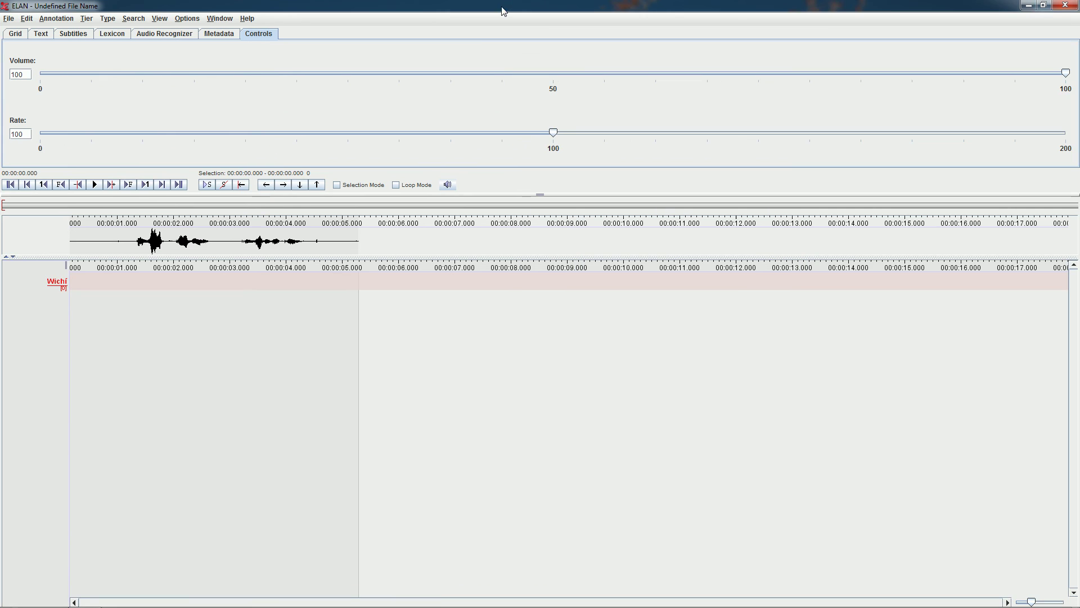
{"action": "left_click", "coordinate": [86, 18]}
{"action": "left_click", "coordinate": [99, 49]}
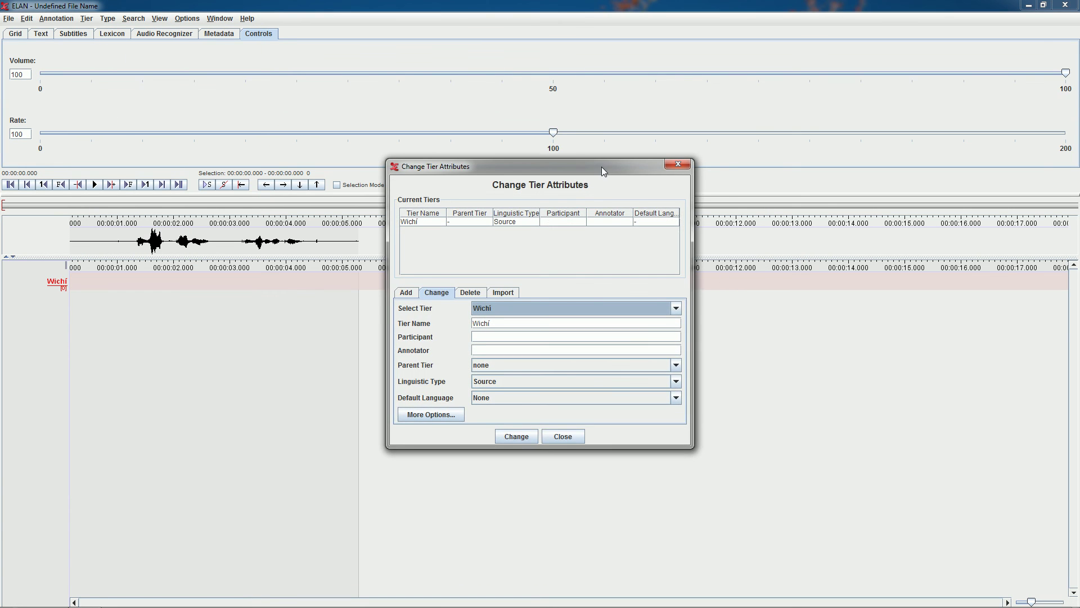
{"action": "left_click_drag", "start_coordinate": [603, 166], "coordinate": [682, 90]}
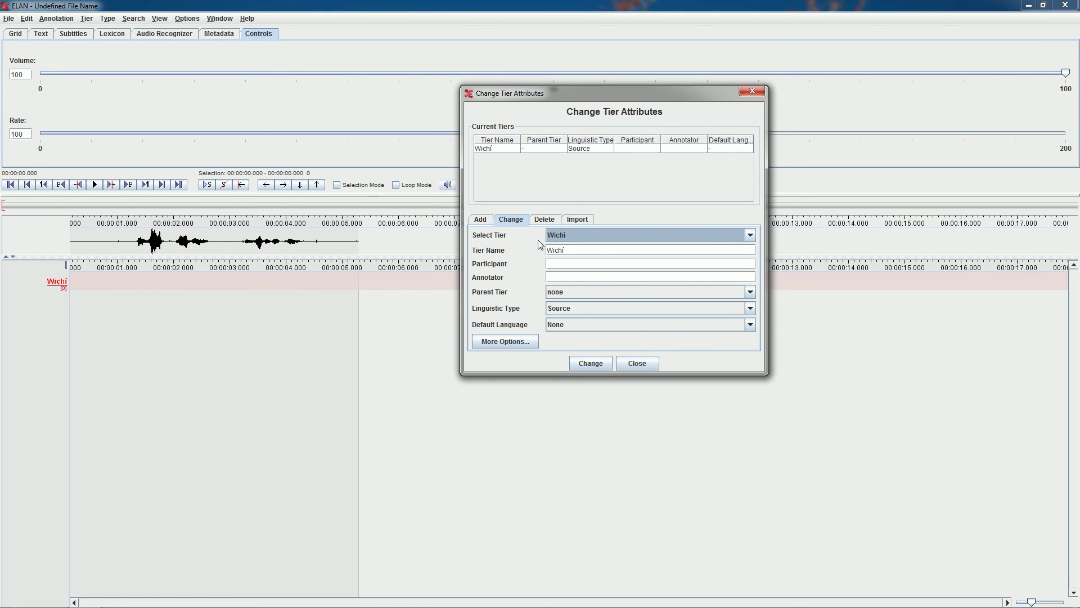
{"action": "left_click", "coordinate": [489, 223]}
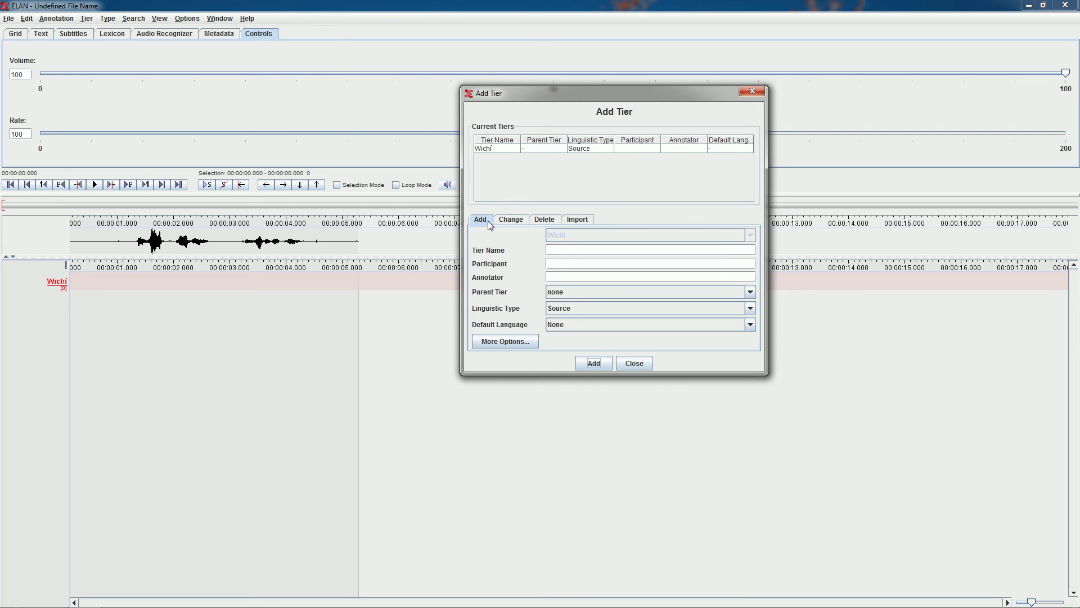
{"action": "left_click", "coordinate": [568, 248]}
{"action": "type", "text": "W"}
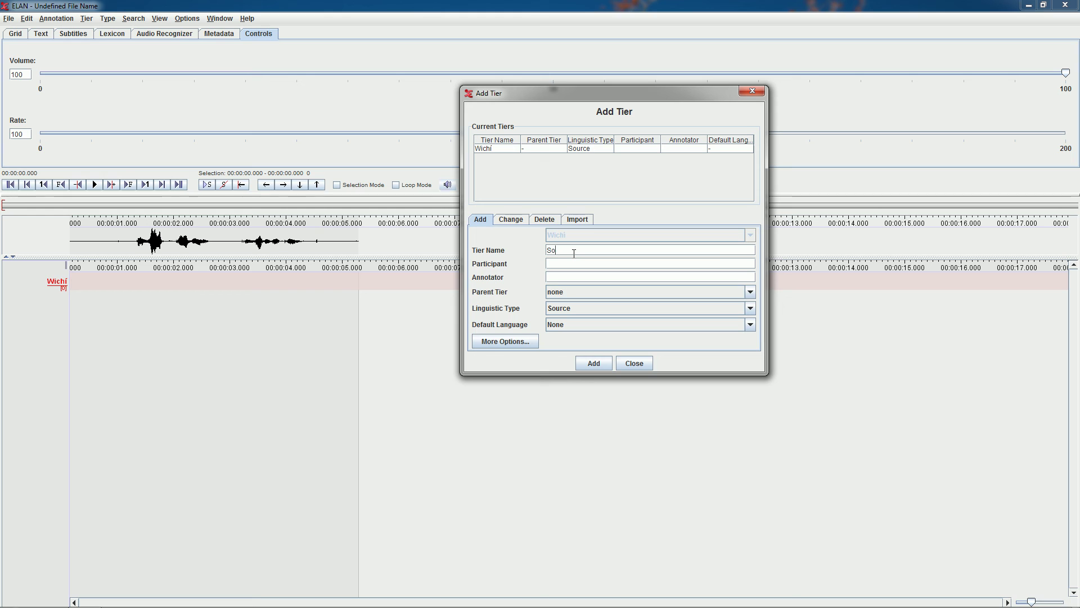
{"action": "key", "text": "BackSpace"}
{"action": "type", "text": "Words"}
{"action": "left_click", "coordinate": [751, 291]}
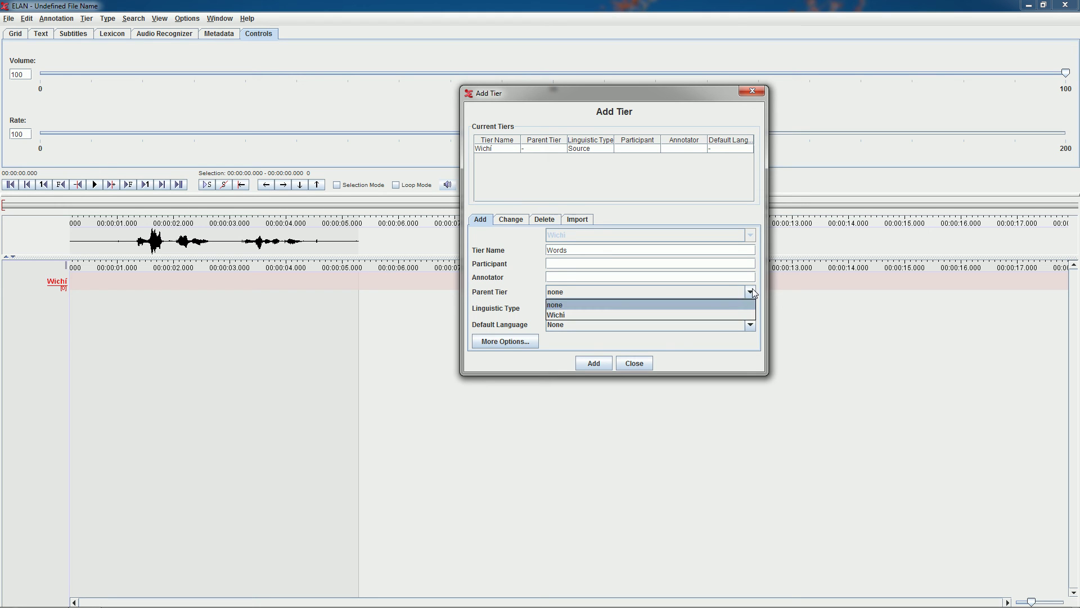
{"action": "left_click", "coordinate": [711, 314]}
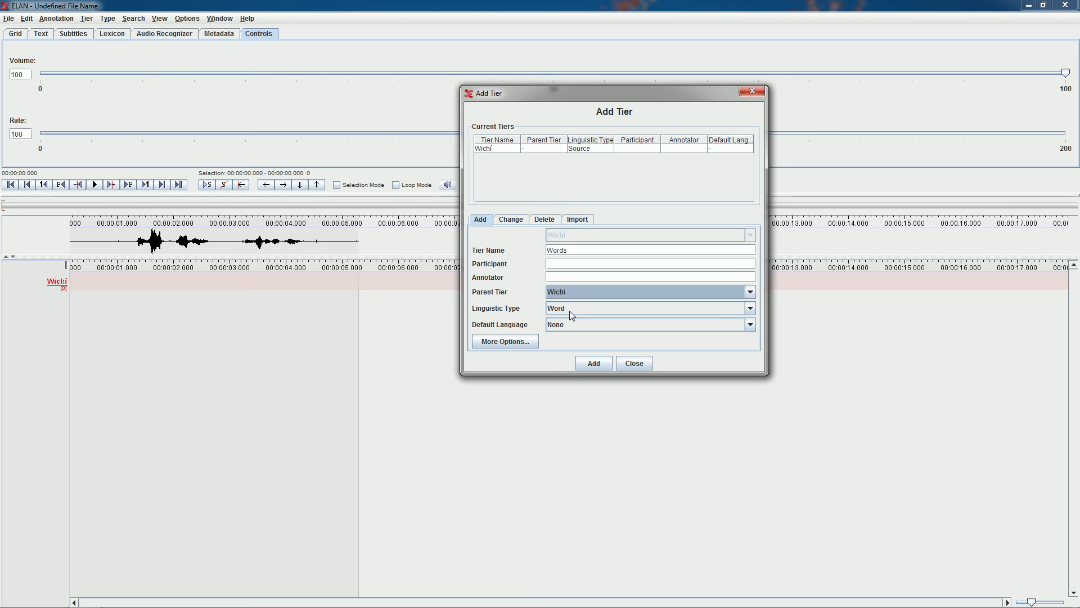
{"action": "left_click", "coordinate": [595, 364]}
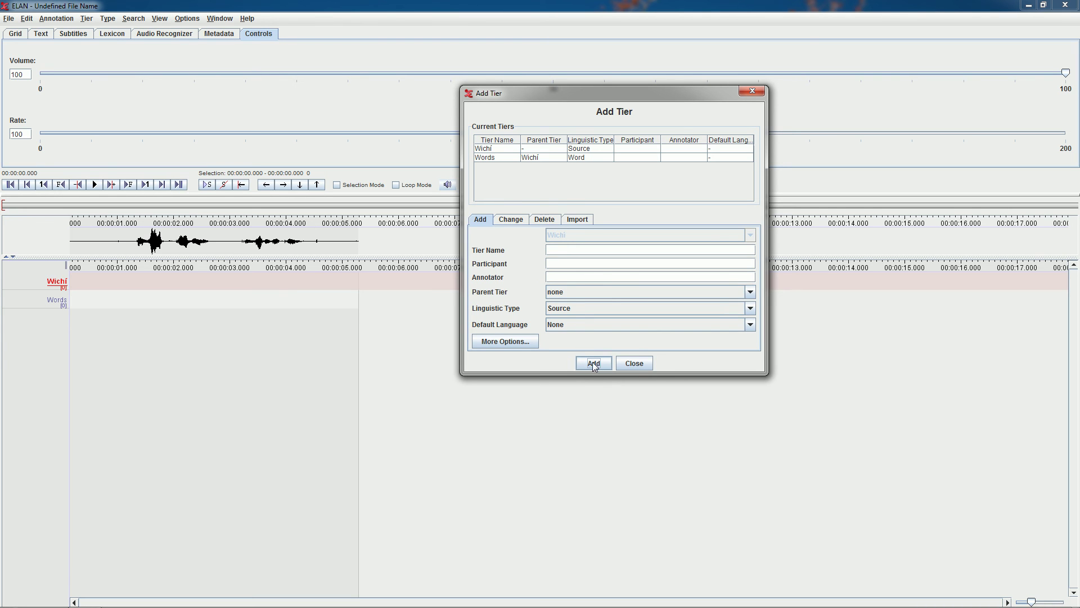
Step: Add a tier named Morpheme with parent tier Words and linguistic type Meaning Group
{"action": "left_click", "coordinate": [561, 251]}
{"action": "type", "text": "Morpheme"}
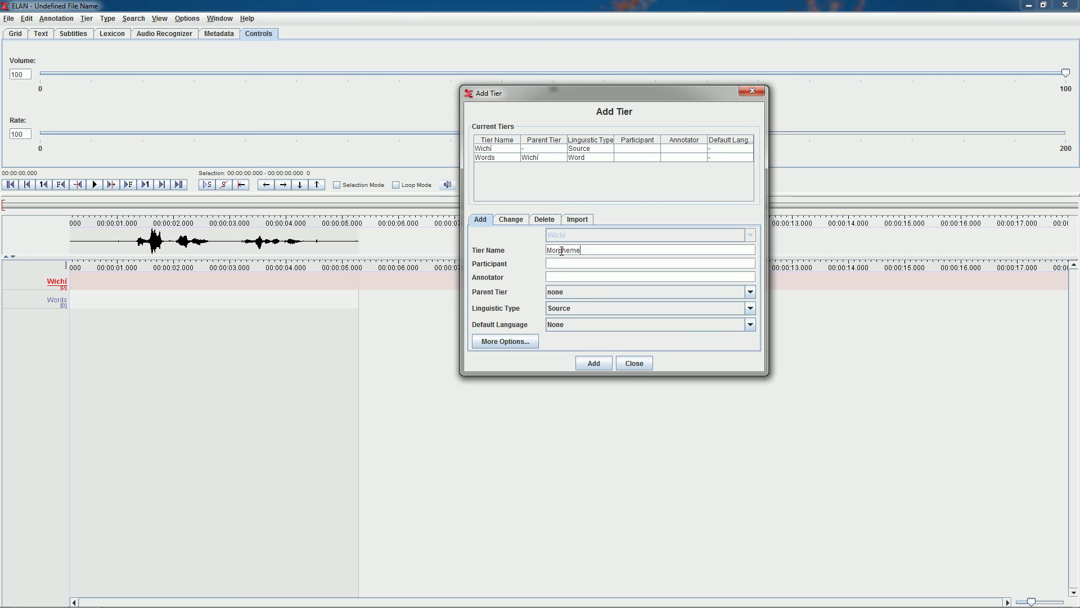
{"action": "left_click", "coordinate": [579, 293]}
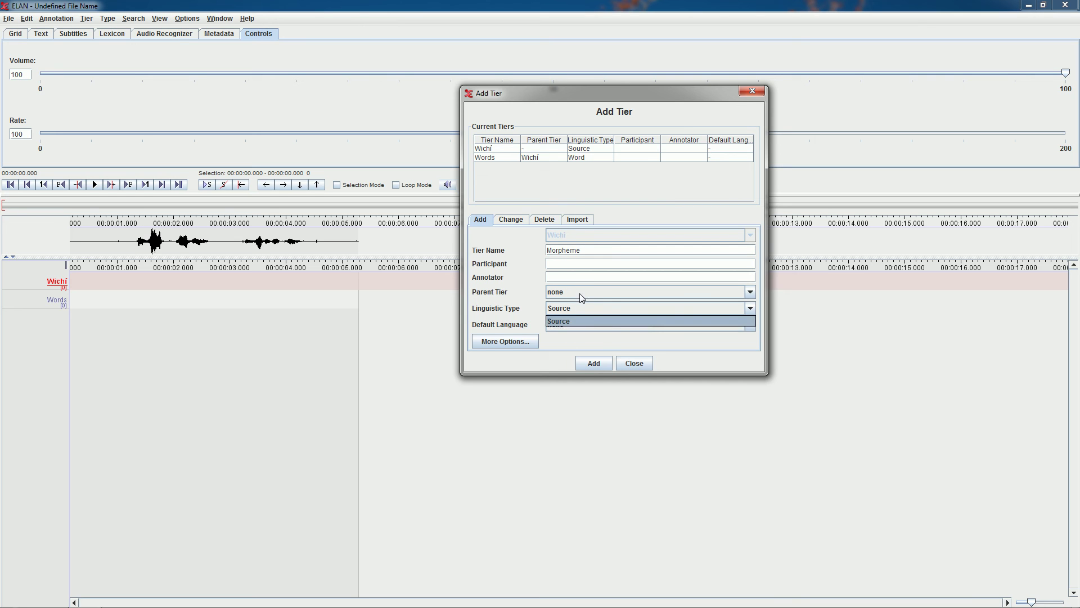
{"action": "left_click", "coordinate": [582, 325]}
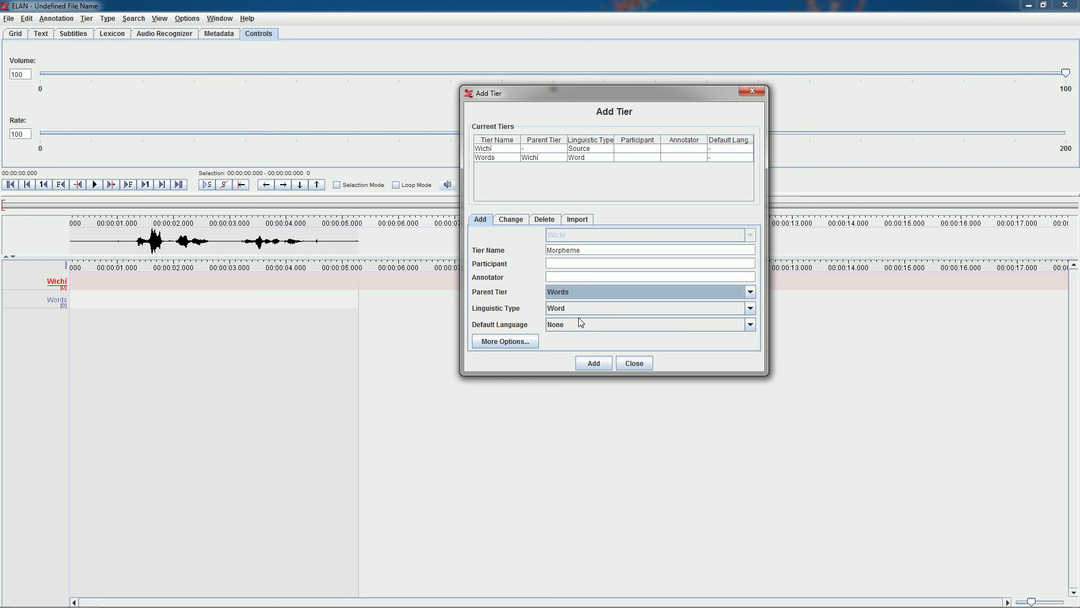
{"action": "left_click", "coordinate": [580, 308]}
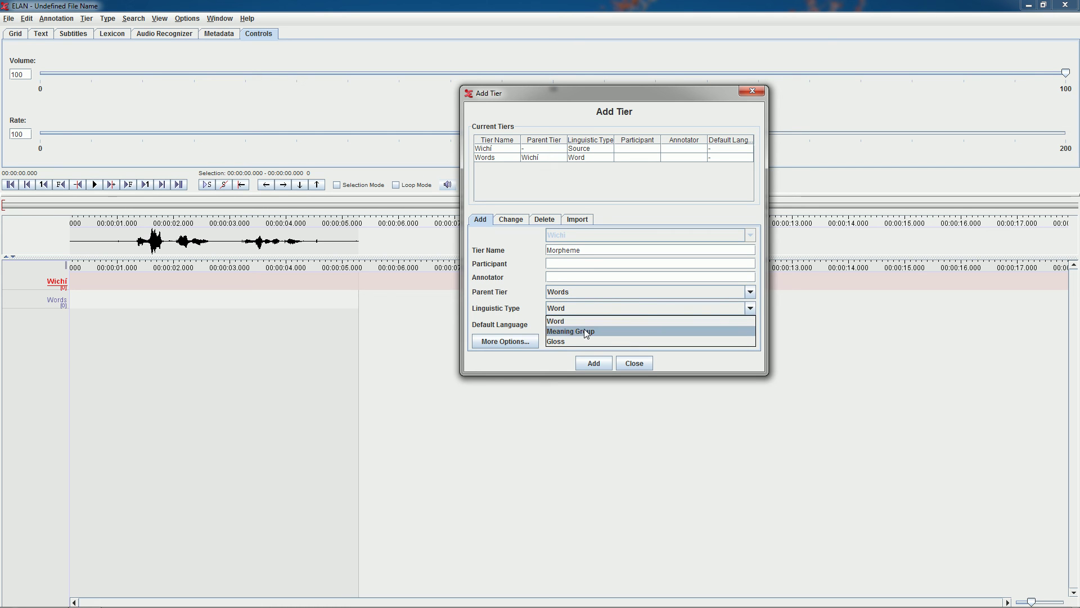
{"action": "left_click", "coordinate": [585, 332]}
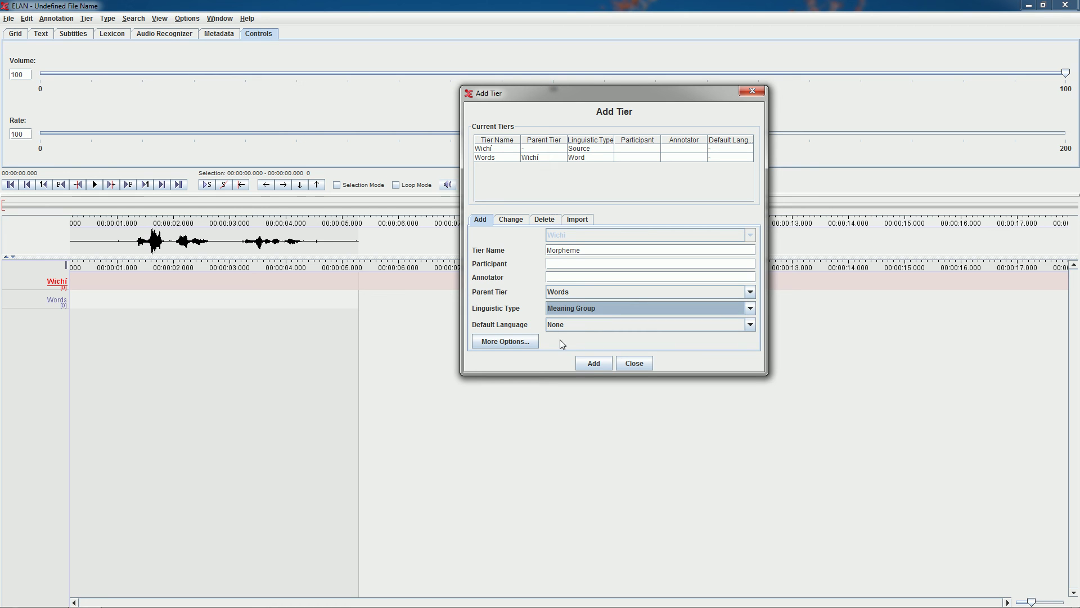
{"action": "left_click", "coordinate": [590, 362]}
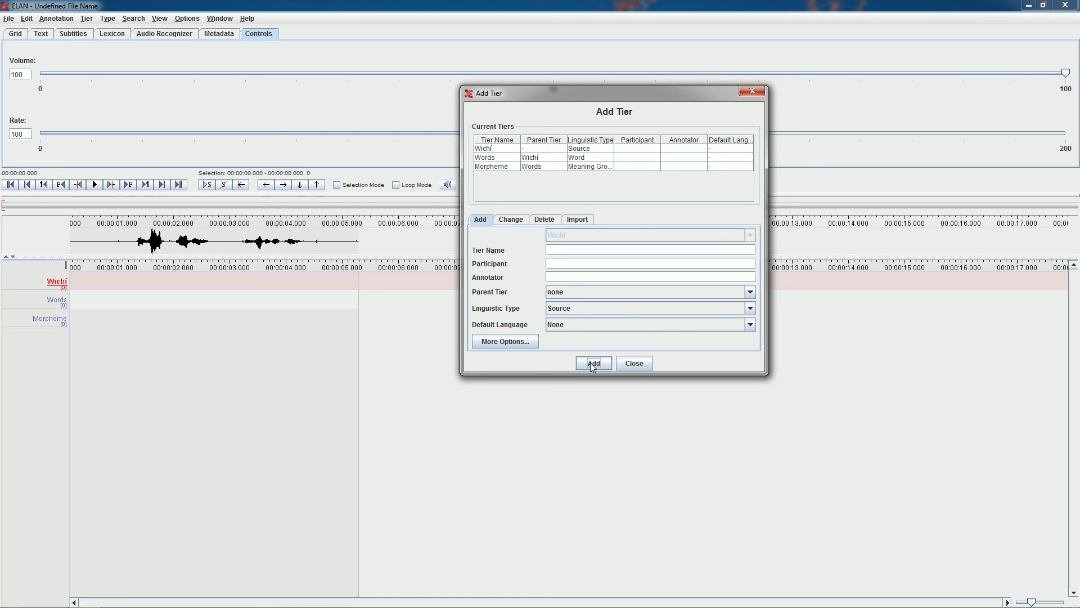
Step: Add a tier named English Gloss with parent tier Morpheme and linguistic type Gloss
{"action": "left_click", "coordinate": [559, 250]}
{"action": "type", "text": "Gloss"}
{"action": "key", "text": "Home"}
{"action": "type", "text": "English"}
{"action": "left_click", "coordinate": [566, 292]}
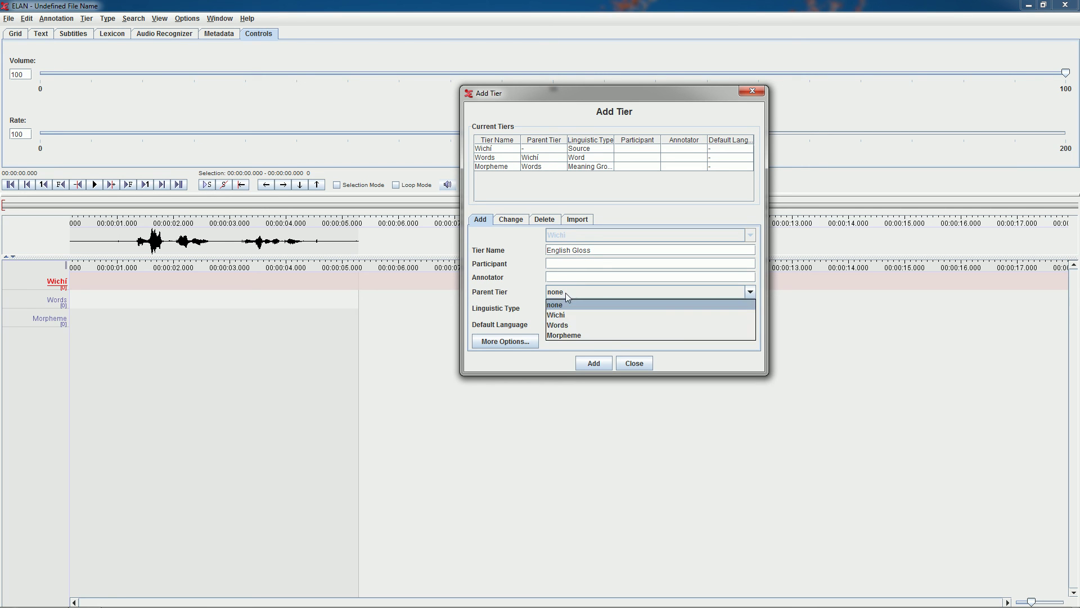
{"action": "left_click", "coordinate": [571, 334]}
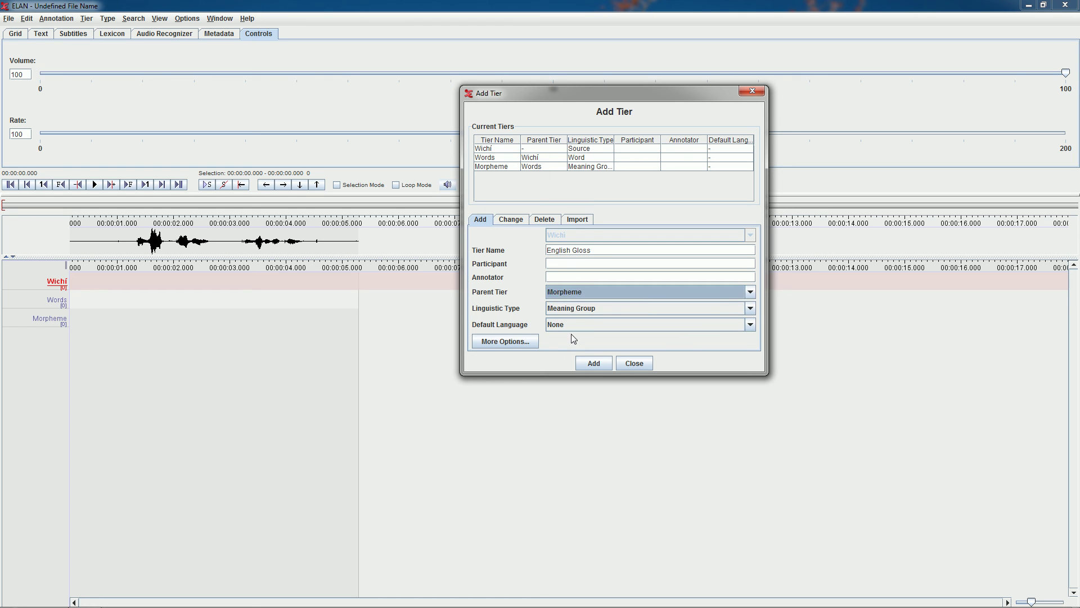
{"action": "left_click", "coordinate": [574, 308]}
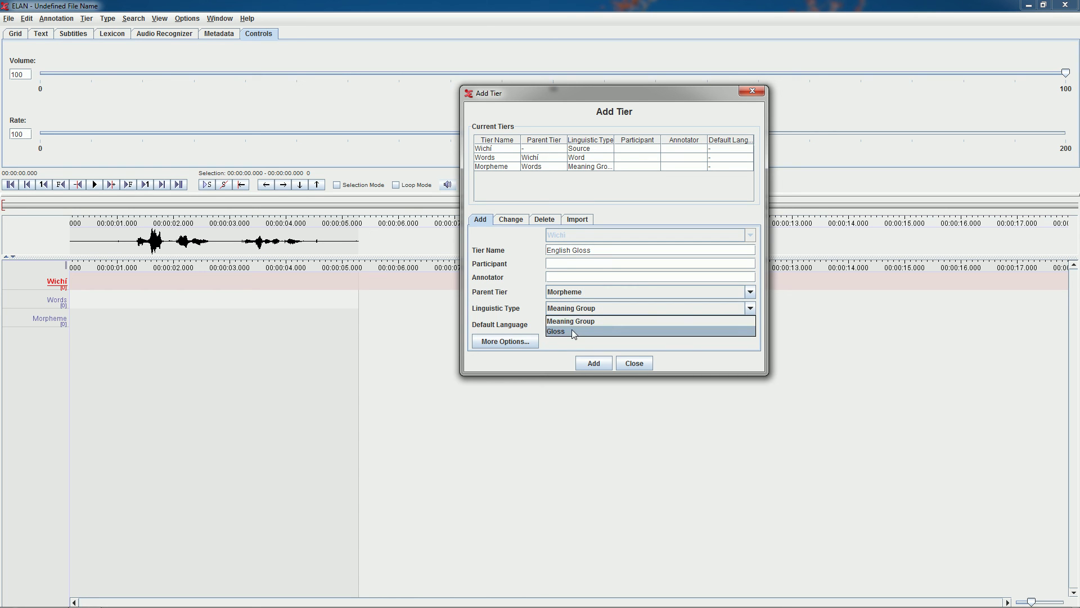
{"action": "left_click", "coordinate": [572, 329]}
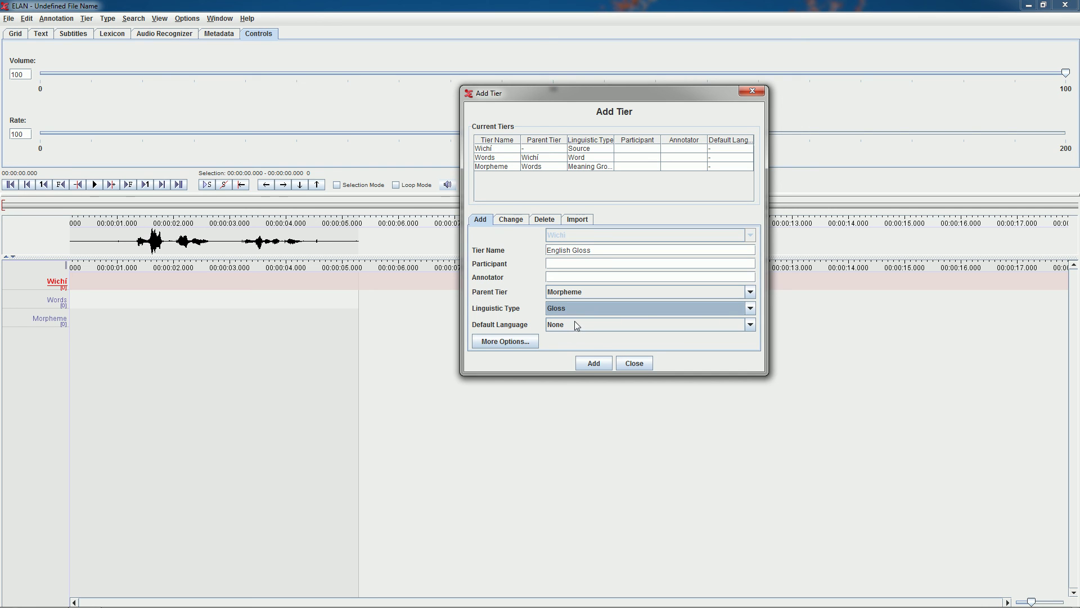
{"action": "left_click", "coordinate": [594, 363]}
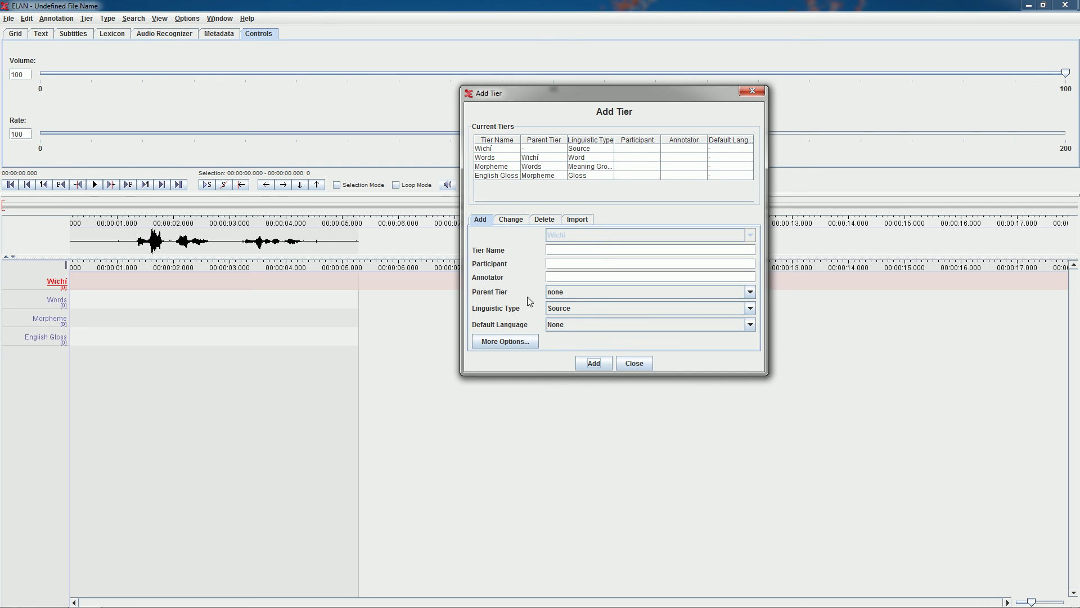
Step: Add a tier named Free Translation with parent tier Wichí and linguistic type Gloss, and finish adding tiers
{"action": "left_click", "coordinate": [569, 253]}
{"action": "type", "text": "Free Translation"}
{"action": "left_click", "coordinate": [572, 291]}
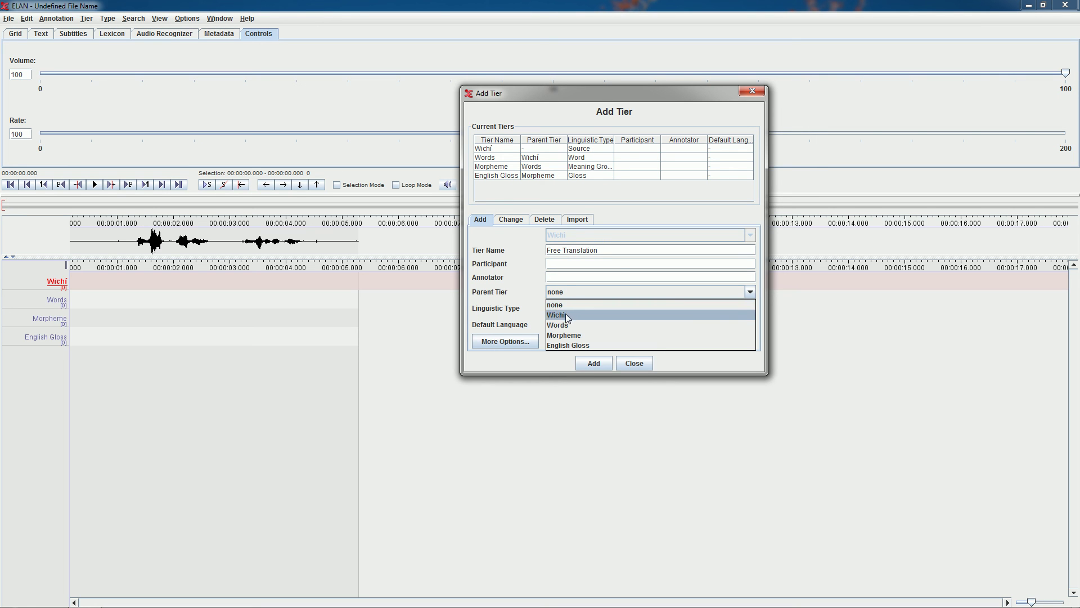
{"action": "left_click", "coordinate": [566, 313]}
{"action": "left_click", "coordinate": [569, 309]}
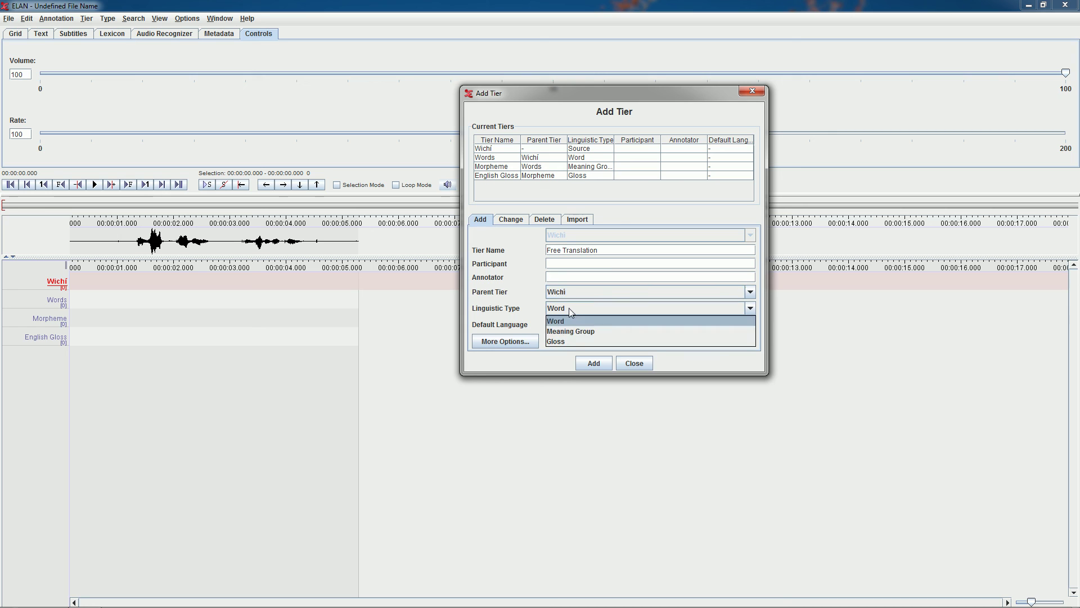
{"action": "left_click", "coordinate": [573, 342]}
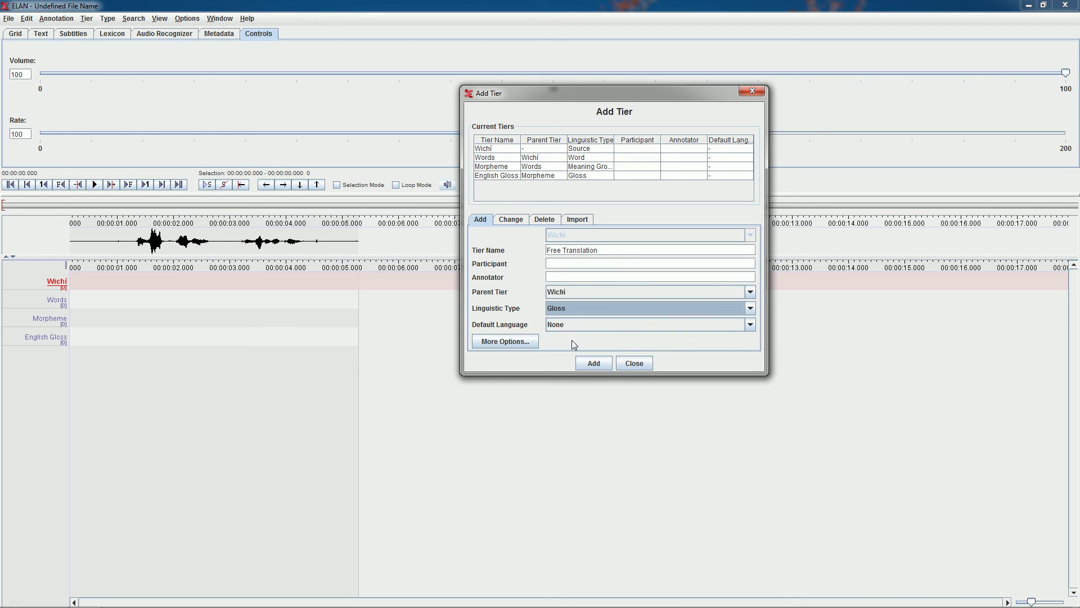
{"action": "left_click", "coordinate": [600, 363]}
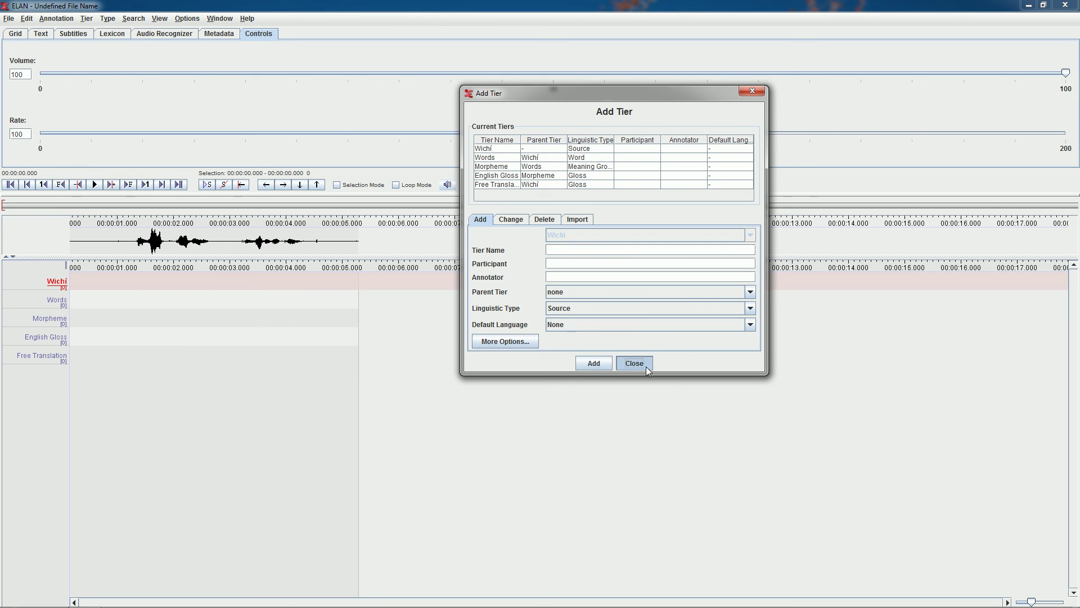
{"action": "left_click", "coordinate": [634, 363]}
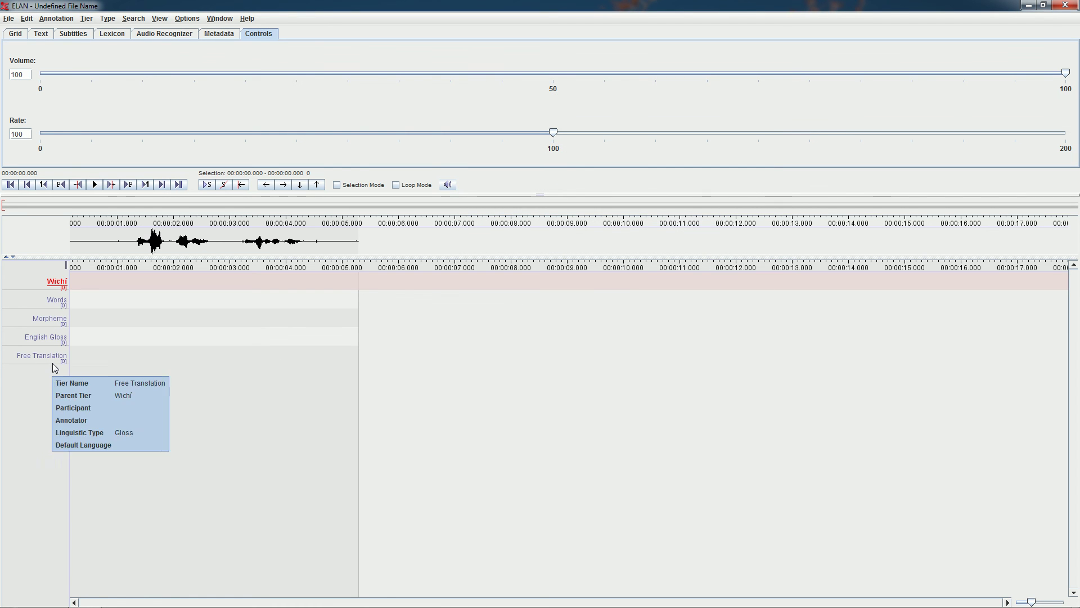
Step: Examine the tier dependencies hierarchy, close it, and check the attributes of the Free Translation tier
{"action": "mouse_move", "coordinate": [55, 361]}
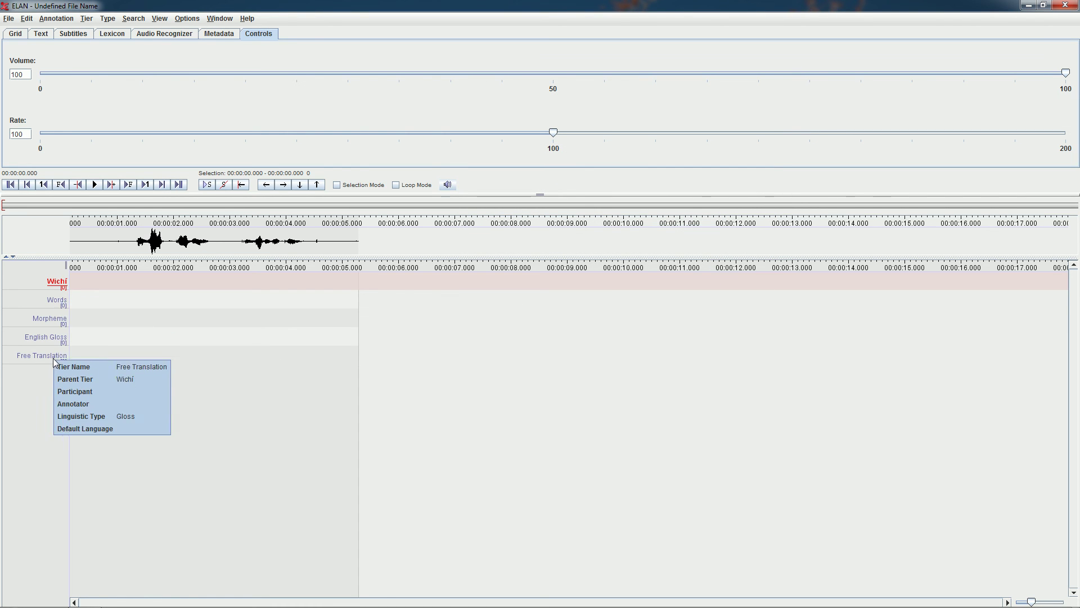
{"action": "left_click", "coordinate": [160, 18]}
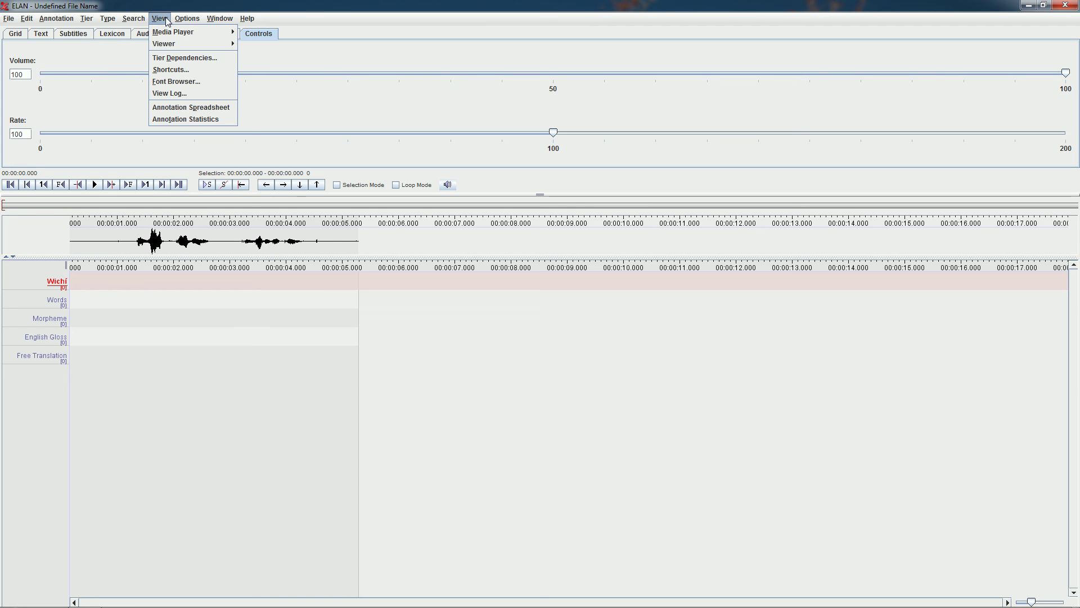
{"action": "left_click", "coordinate": [170, 59]}
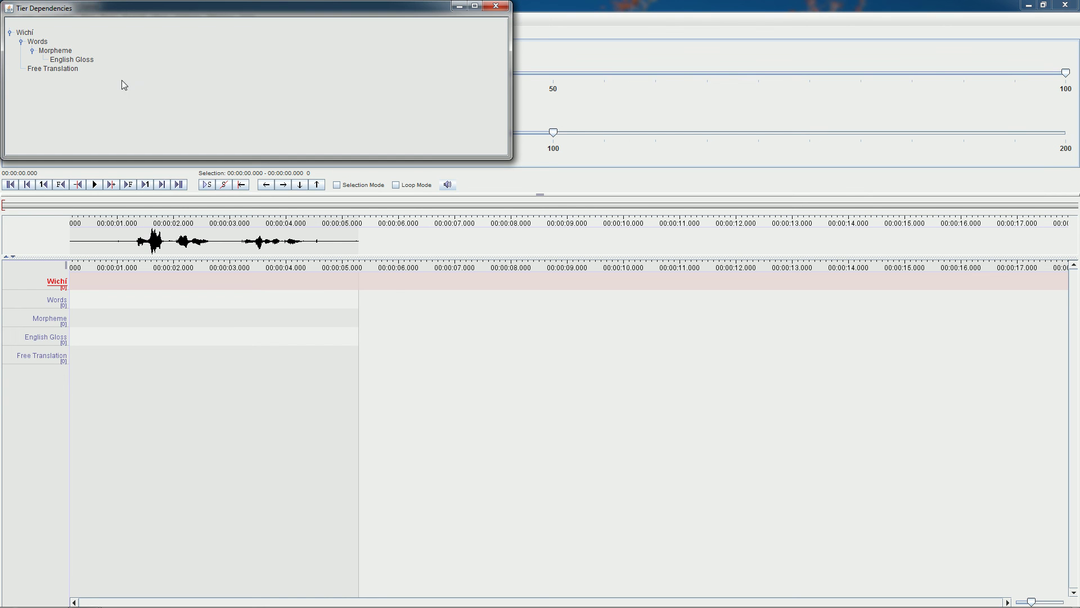
{"action": "left_click_drag", "start_coordinate": [126, 2], "coordinate": [146, 31]}
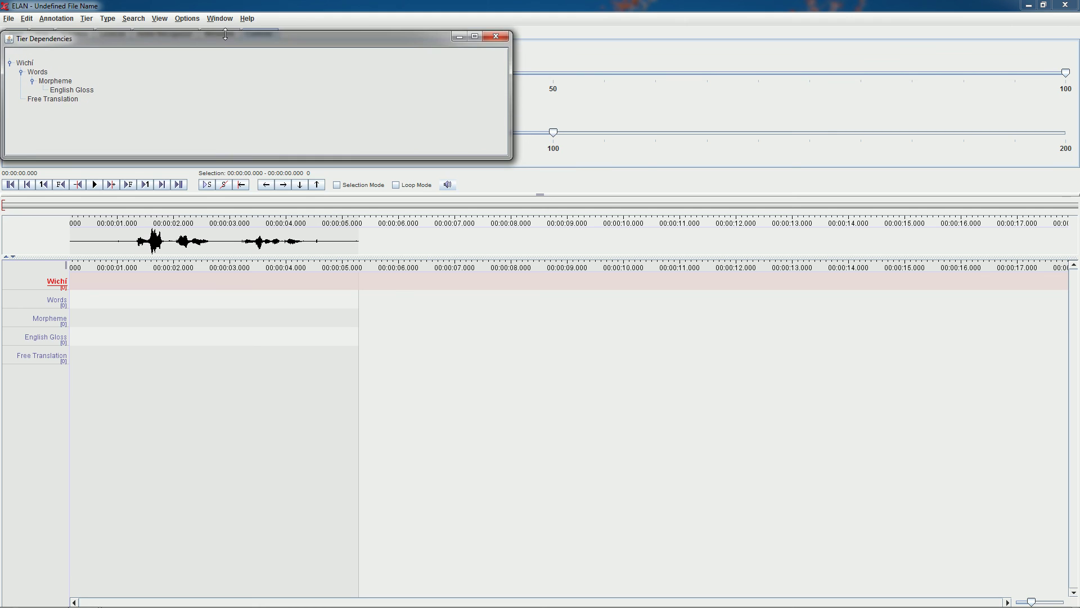
{"action": "left_click_drag", "start_coordinate": [226, 38], "coordinate": [499, 95]}
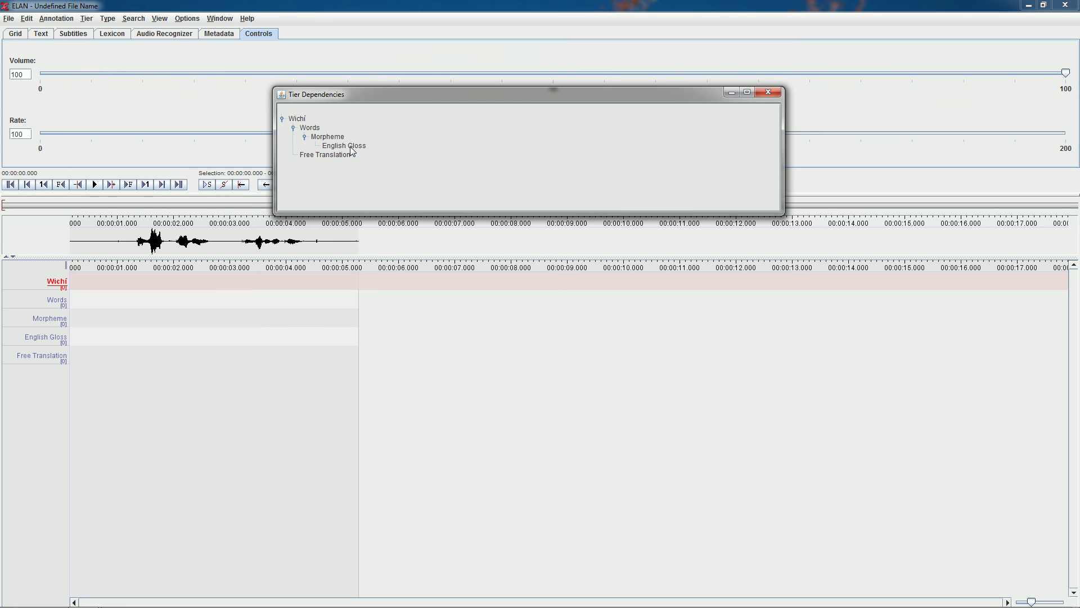
{"action": "left_click", "coordinate": [767, 92]}
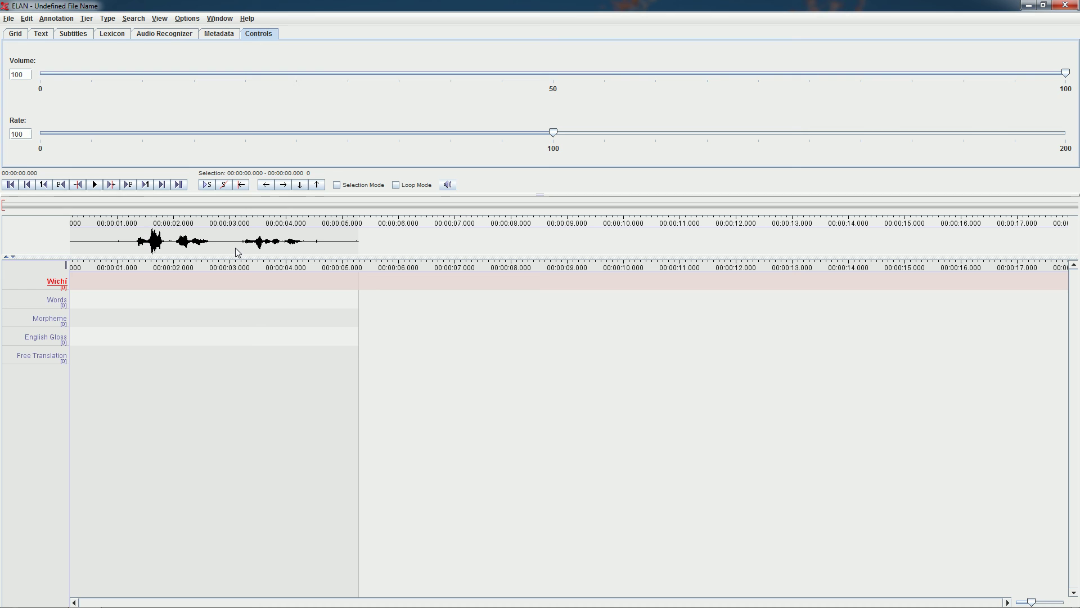
{"action": "mouse_move", "coordinate": [55, 291]}
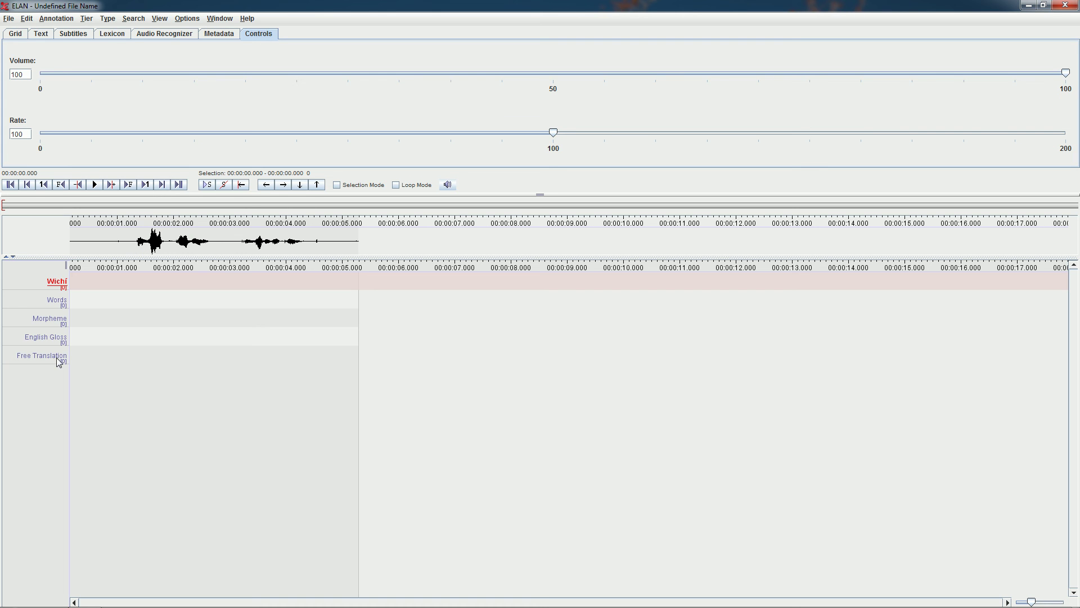
{"action": "mouse_move", "coordinate": [43, 361]}
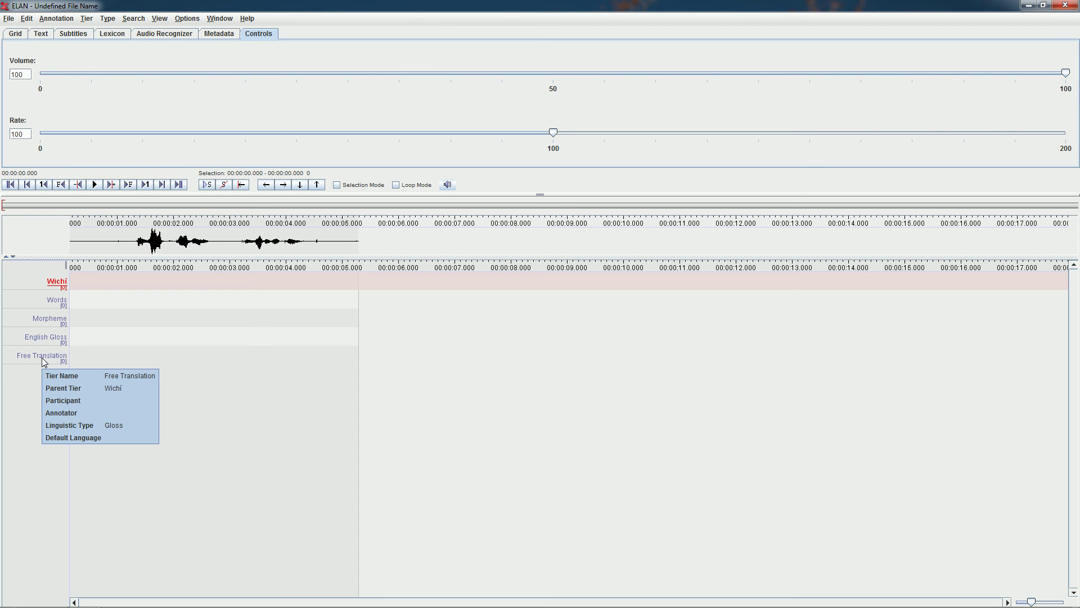